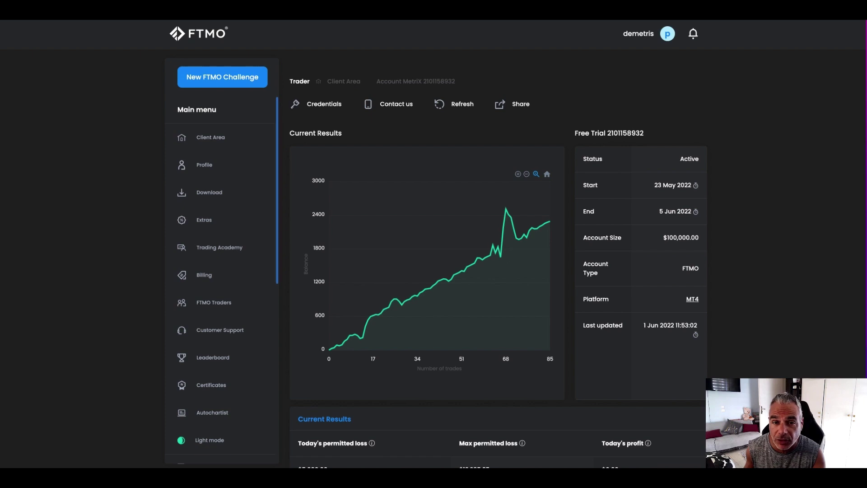
# Review the free trial account's objectives, statistics and daily summary, choosing to continue the session at the inactivity notice
pyautogui.scroll(-8, 660, 375)
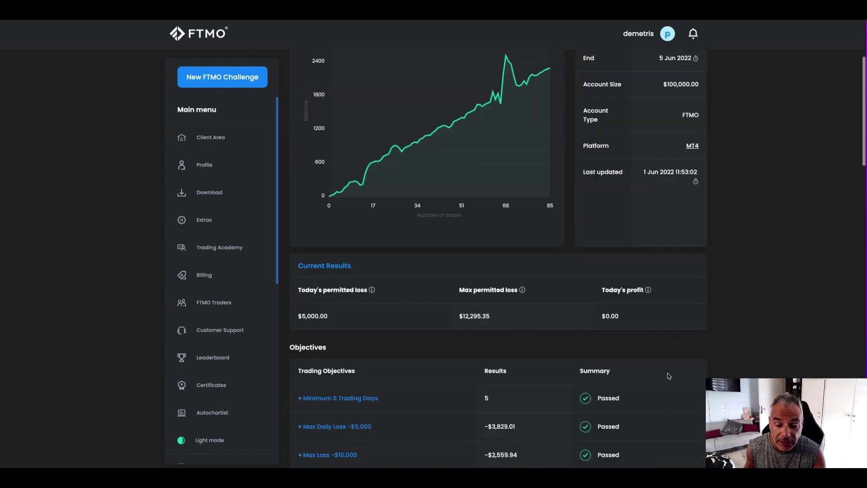
pyautogui.scroll(-2, 670, 376)
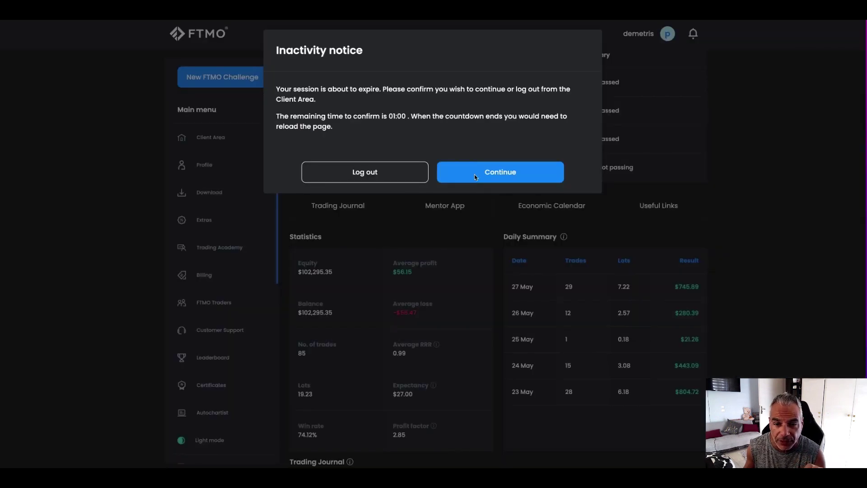
pyautogui.click(514, 177)
pyautogui.scroll(2, 534, 171)
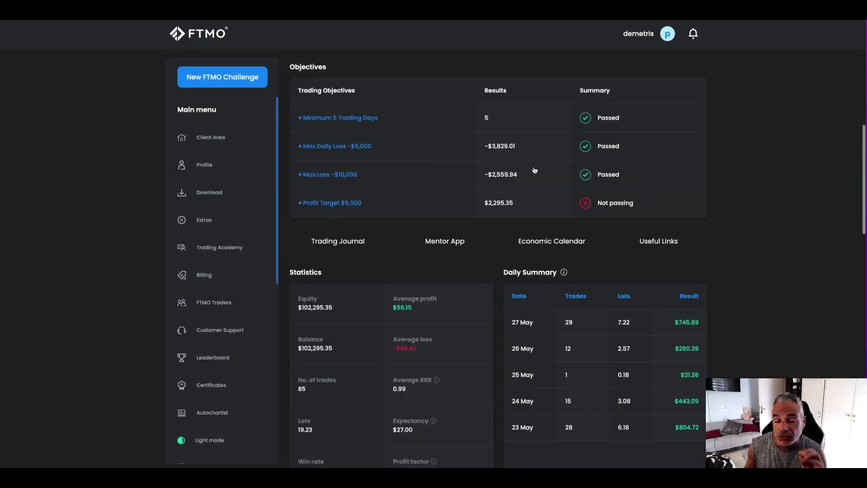
pyautogui.scroll(10, 533, 168)
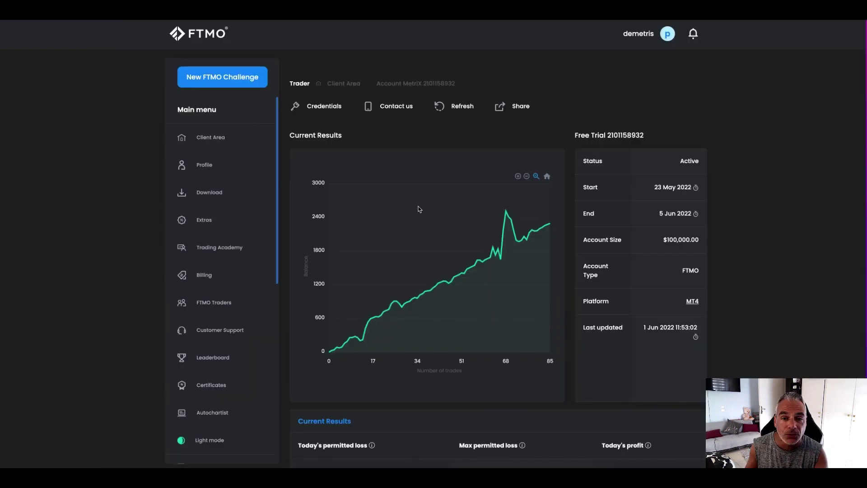
# Examine the free trial's balance curve and account details together with its trading objectives
pyautogui.scroll(-8, 427, 222)
pyautogui.scroll(-2, 427, 225)
pyautogui.scroll(10, 427, 226)
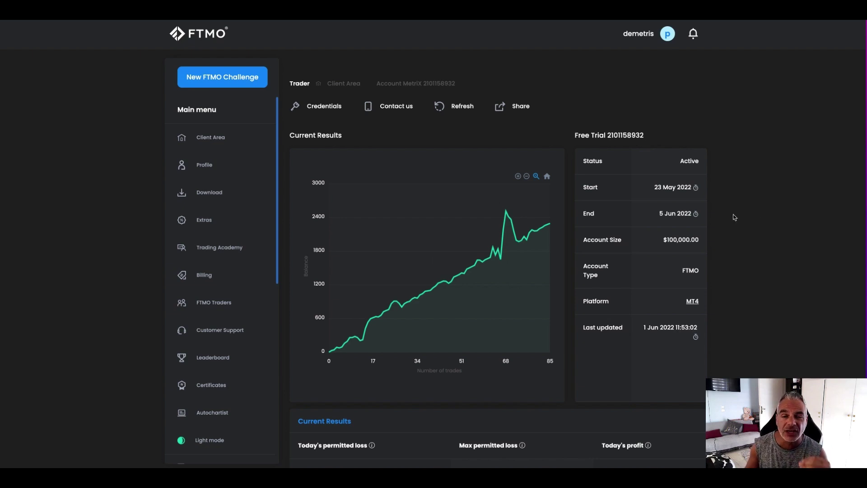
pyautogui.scroll(-5, 622, 268)
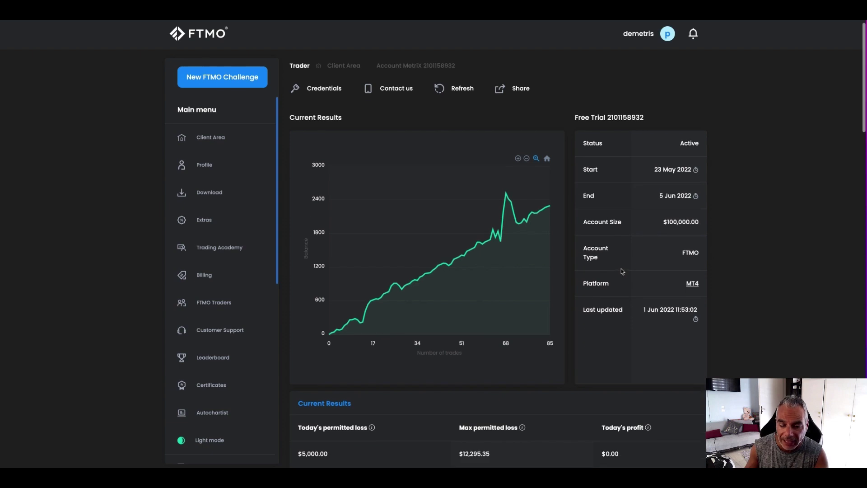
pyautogui.scroll(-3, 609, 284)
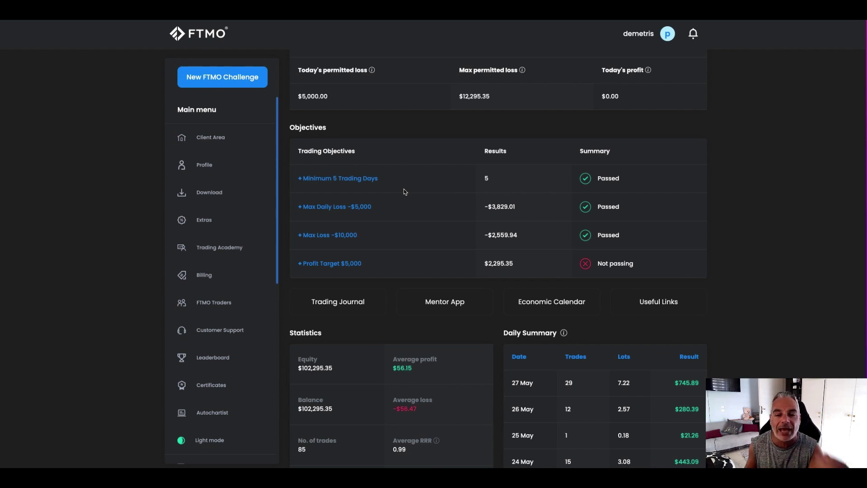
pyautogui.scroll(7, 409, 189)
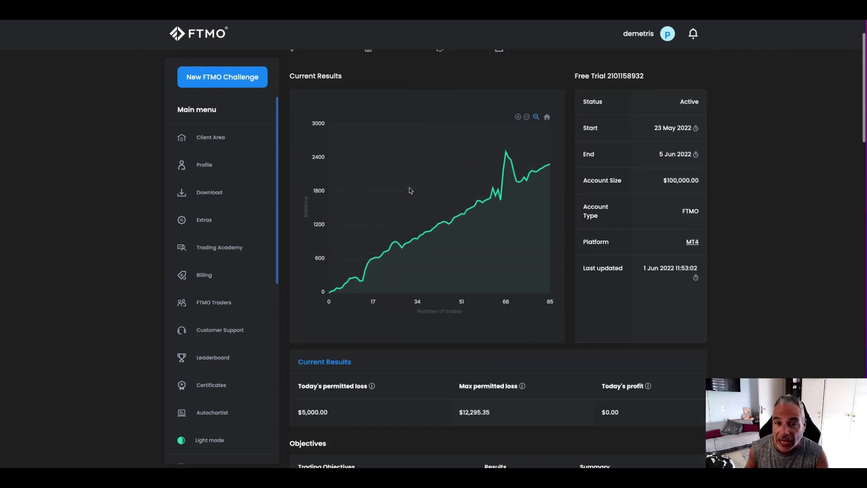
pyautogui.scroll(2, 410, 191)
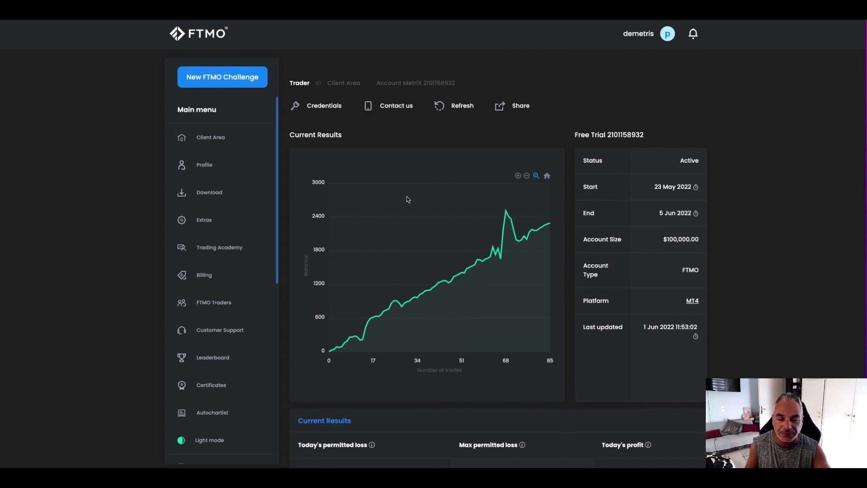
# Check the permitted loss figures and the pass status of each trading objective against the balance chart
pyautogui.scroll(-5, 410, 190)
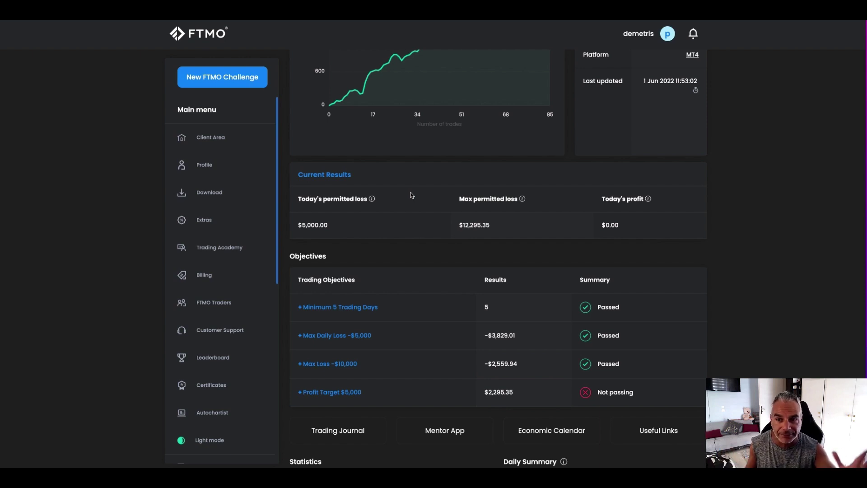
pyautogui.scroll(-1, 411, 194)
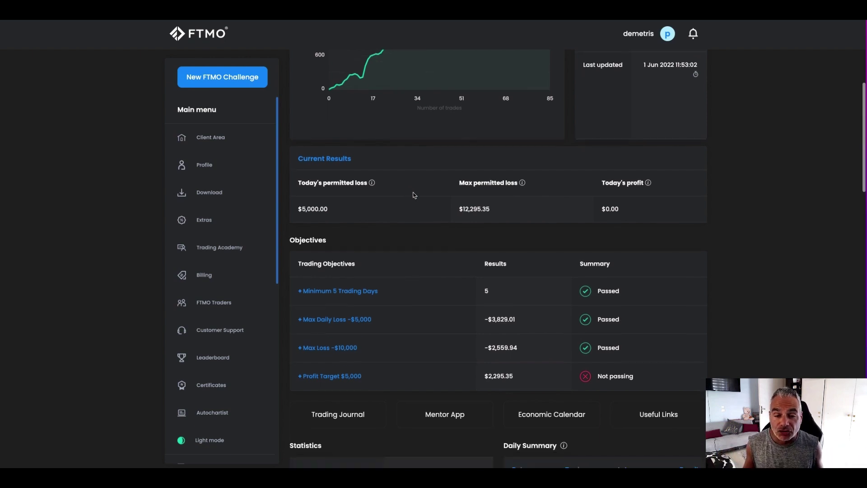
pyautogui.scroll(3, 416, 196)
pyautogui.scroll(1, 422, 197)
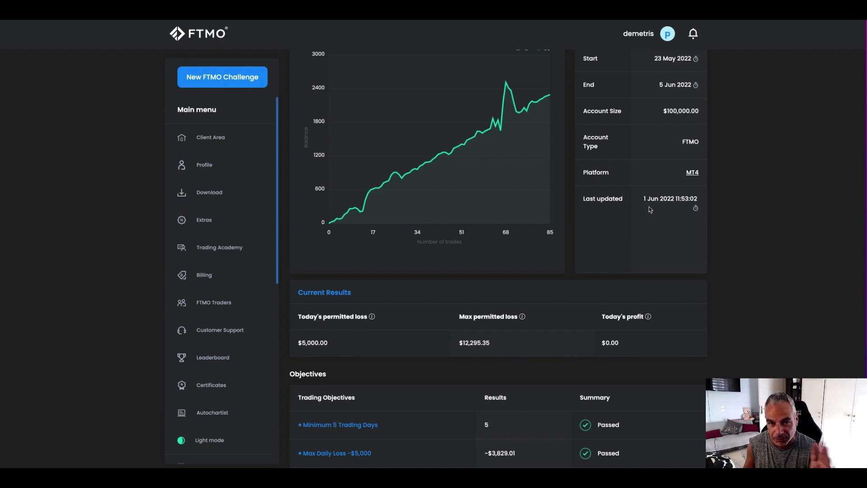
pyautogui.scroll(-2, 652, 209)
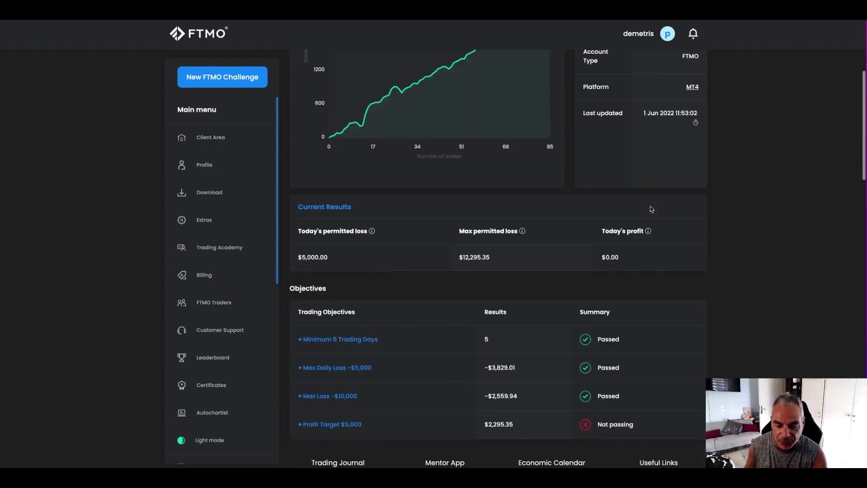
pyautogui.scroll(4, 652, 210)
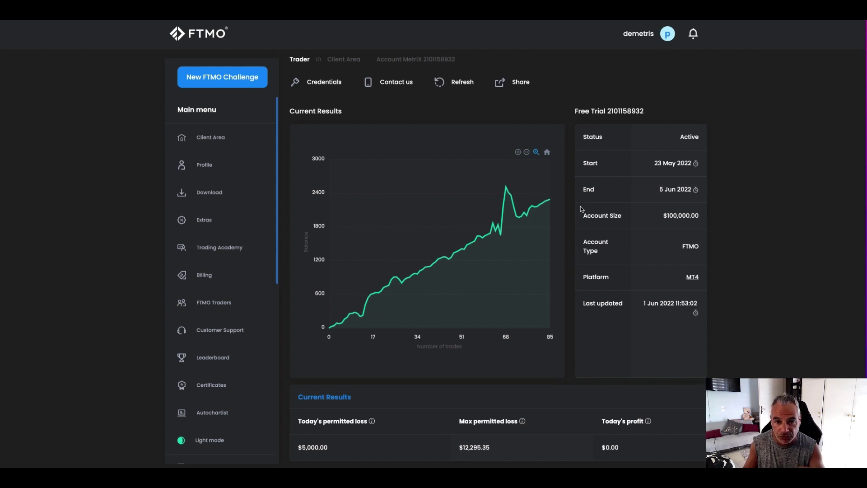
# Examine the account statistics, the daily summary of trades and the start of the trading journal
pyautogui.scroll(-10, 581, 222)
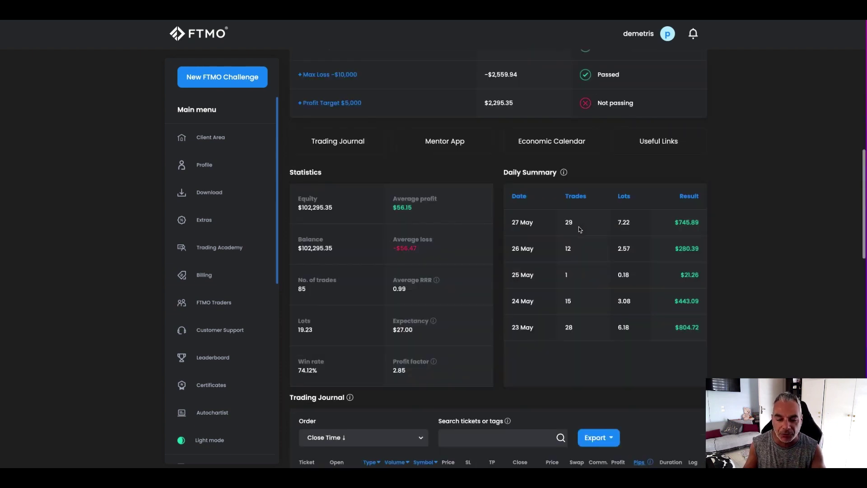
pyautogui.scroll(-2, 580, 229)
pyautogui.scroll(6, 579, 226)
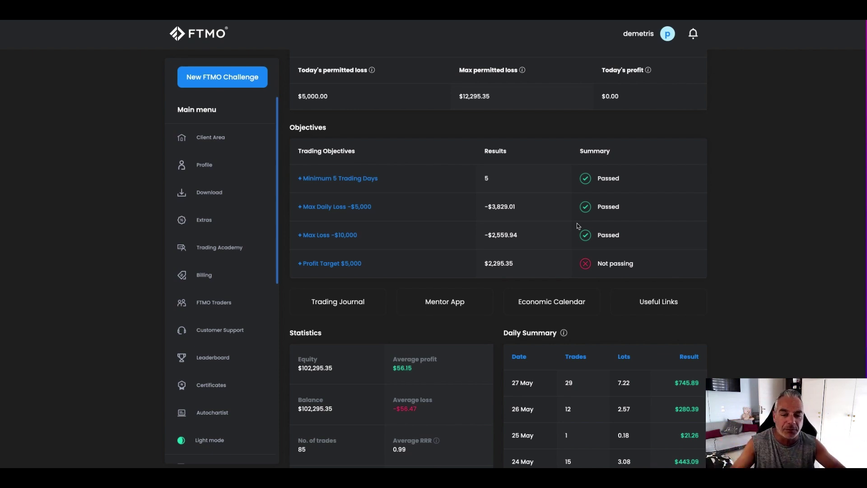
pyautogui.scroll(-1, 665, 188)
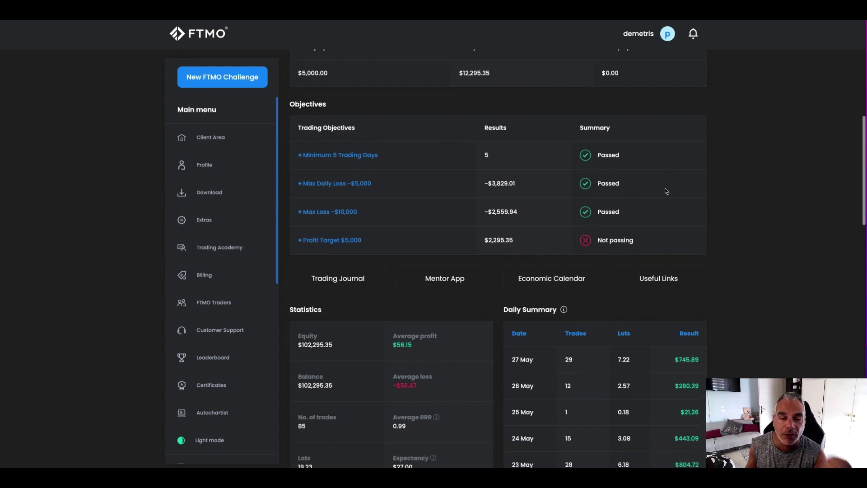
pyautogui.scroll(-5, 664, 188)
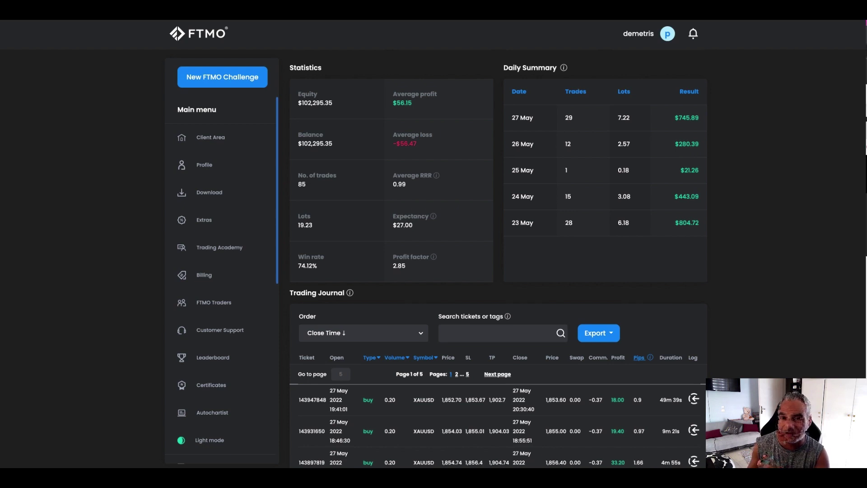
# Switch to the Project Limitless page for the latest APE file download, and return to the FTMO account page
pyautogui.hotkey('ctrl', 'Right')
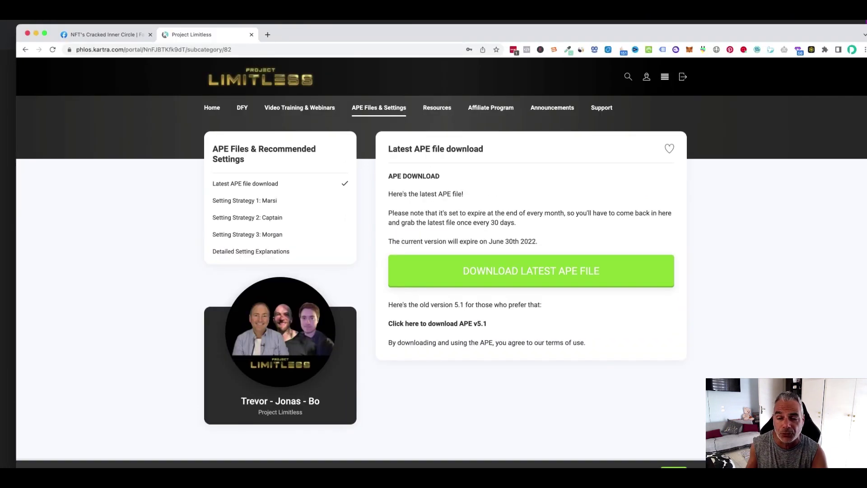
pyautogui.hotkey('ctrl', 'Tab')
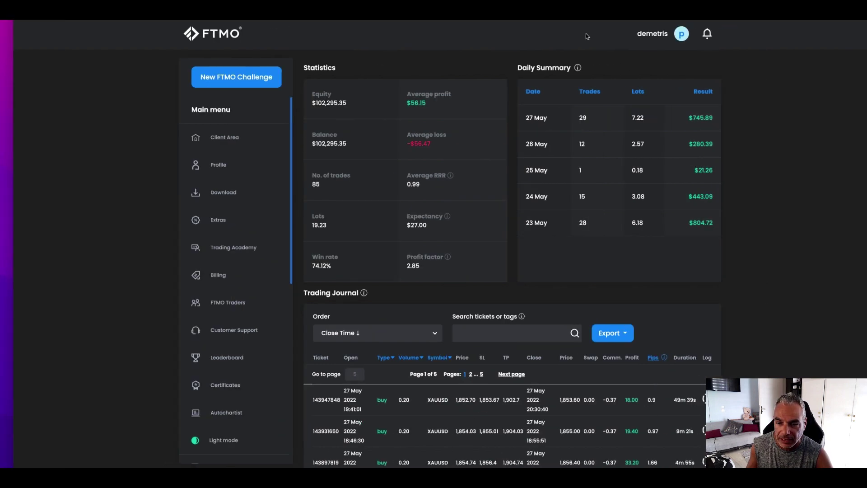
# Look through the XAUUSD trades in the trading journal and return to the account's balance chart
pyautogui.scroll(-10, 509, 419)
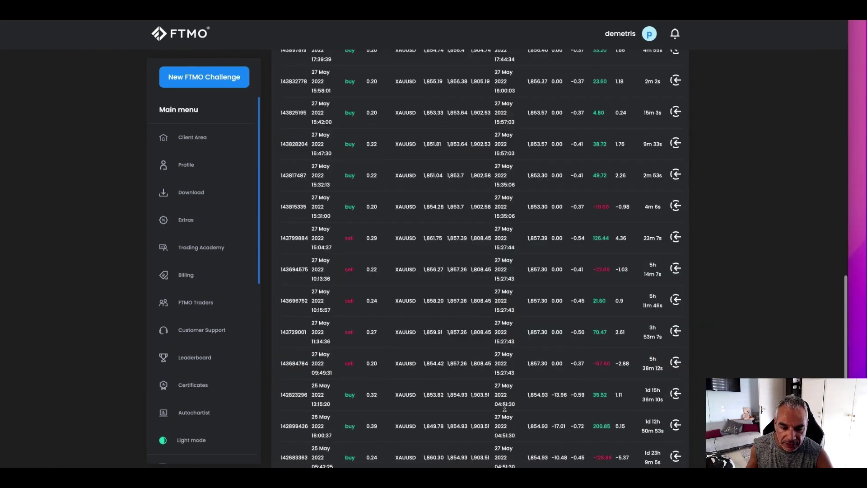
pyautogui.scroll(20, 374, 288)
pyautogui.scroll(5, 374, 288)
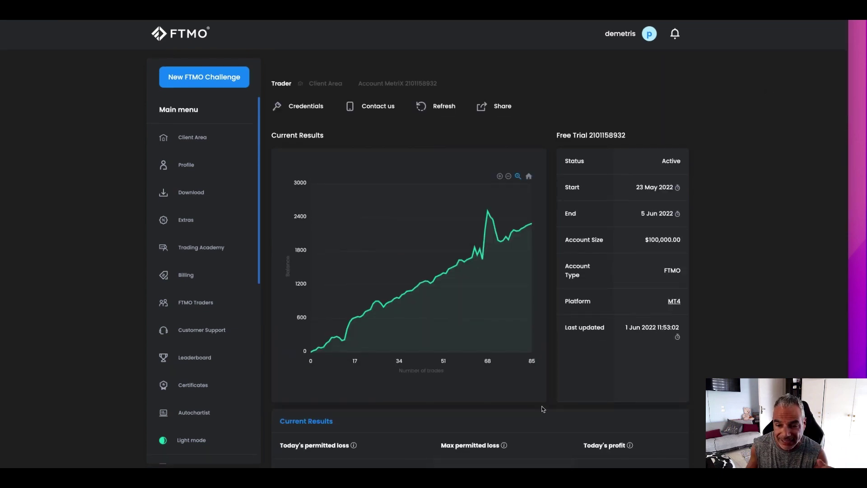
# Switch to the remote desktop and minimize its browser window with the Project Limitless strategy settings
pyautogui.moveTo(588, 465)
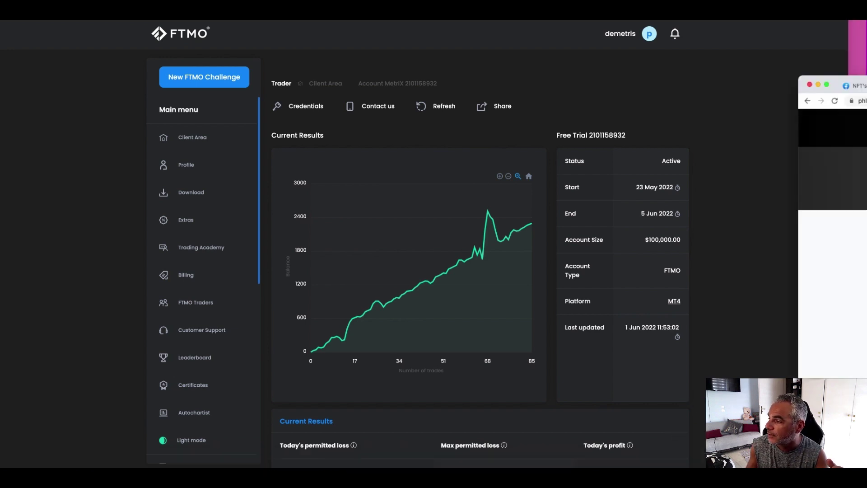
pyautogui.press('super+Tab')
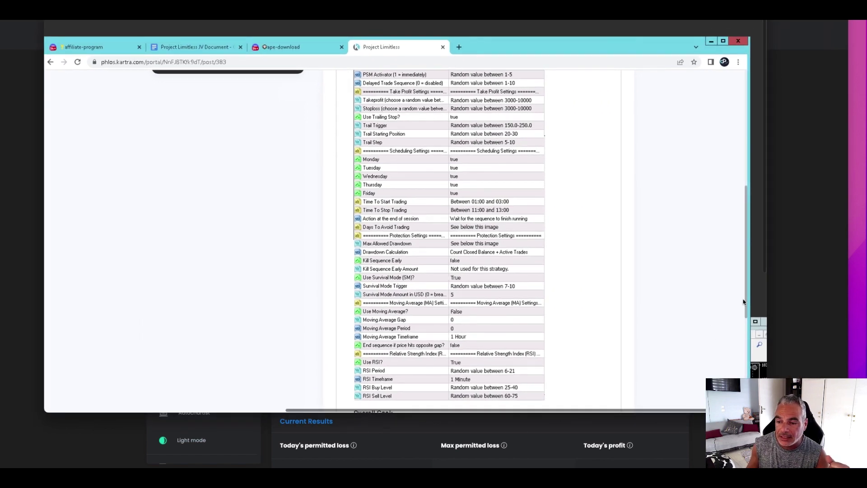
pyautogui.click(652, 43)
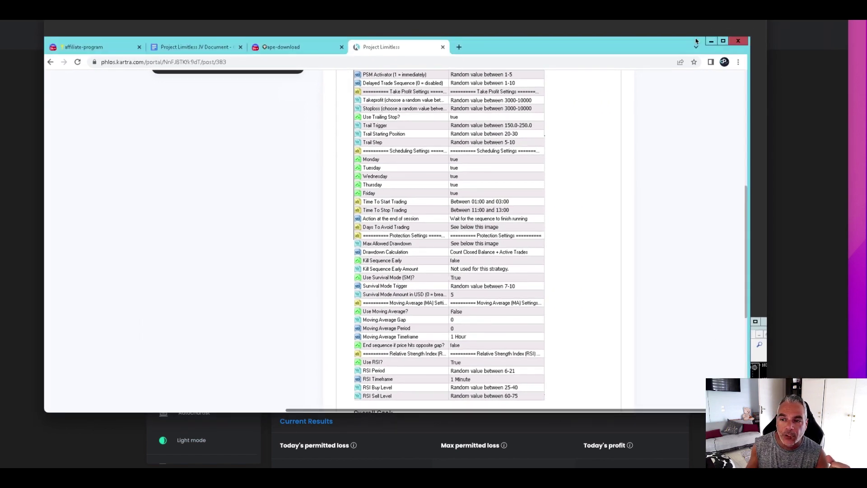
pyautogui.moveTo(652, 43); pyautogui.dragTo(665, 44)
pyautogui.click(728, 43)
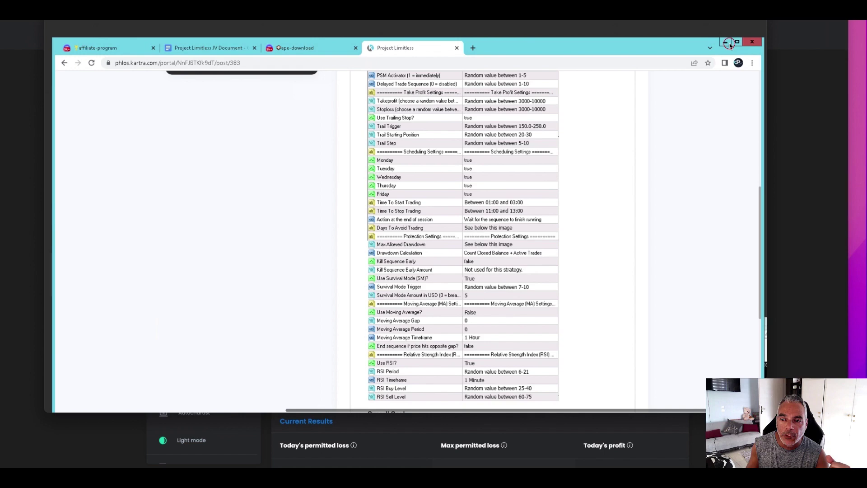
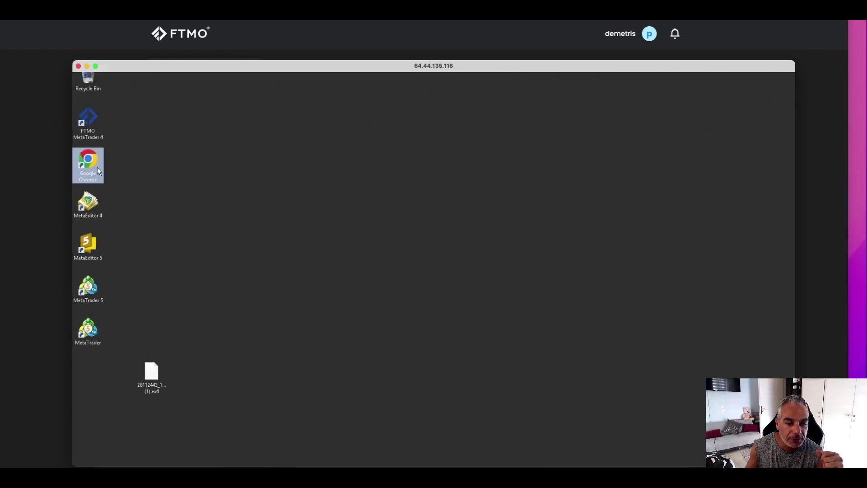
# Bring up the remote desktop's Project Limitless Discord window, show the announcements channel and reposition the window
pyautogui.scroll(-5, 169, 323)
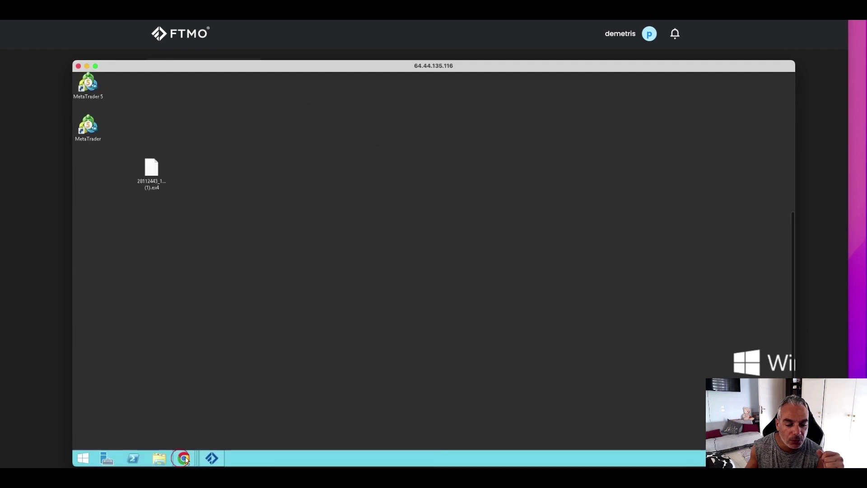
pyautogui.moveTo(186, 462)
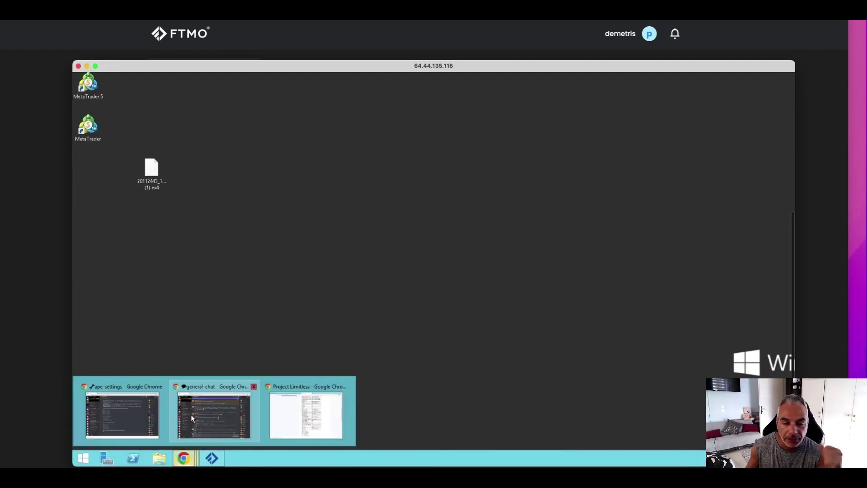
pyautogui.click(192, 416)
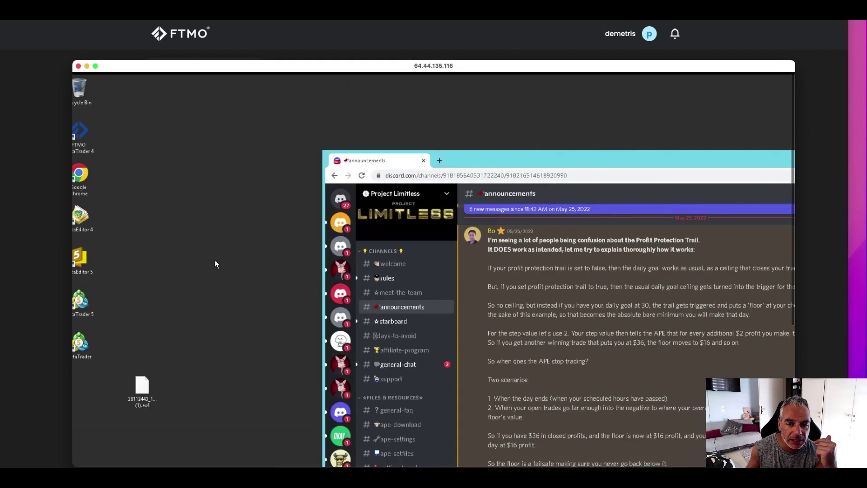
pyautogui.moveTo(443, 154); pyautogui.dragTo(426, 190)
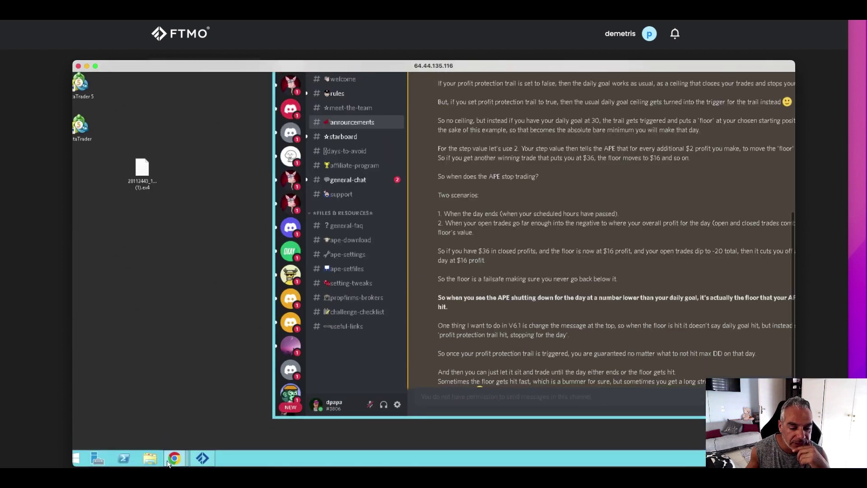
# Restore the remote desktop's Project Limitless browser window and show the Discord ape-download channel
pyautogui.moveTo(168, 463)
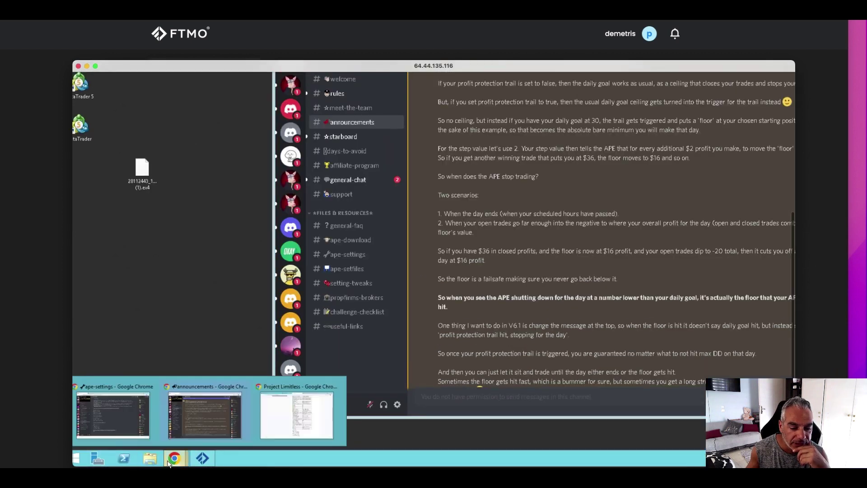
pyautogui.click(150, 458)
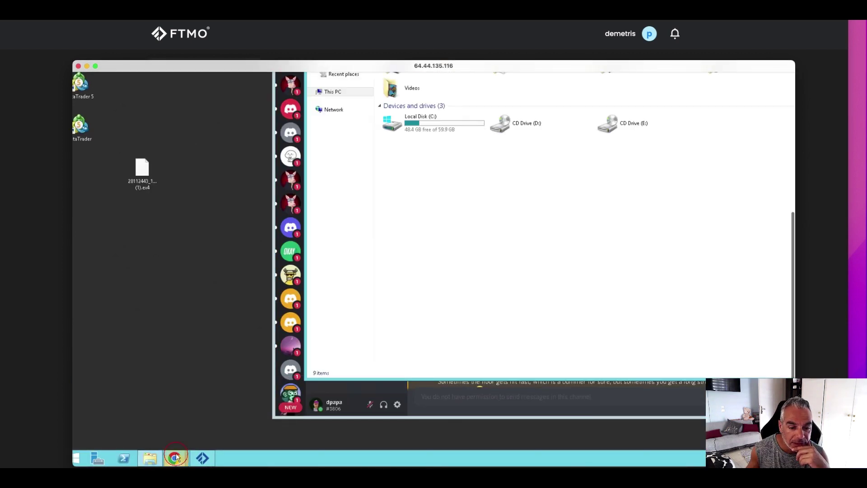
pyautogui.moveTo(196, 450)
pyautogui.click(294, 413)
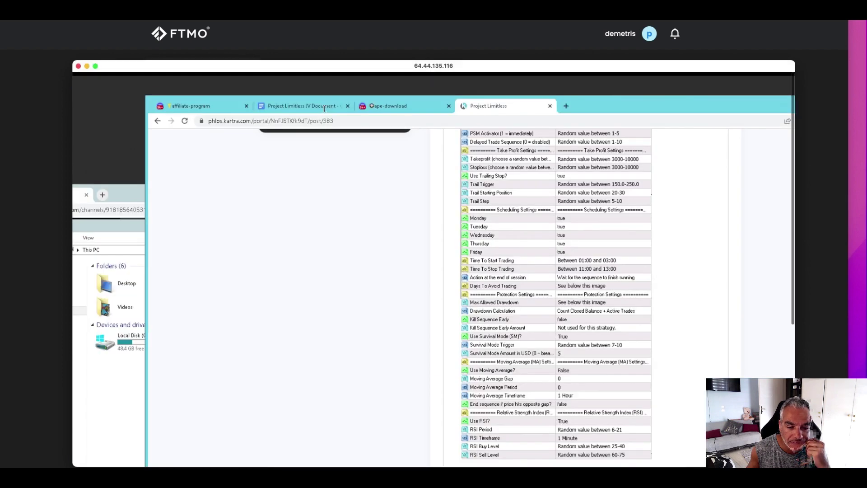
pyautogui.click(391, 105)
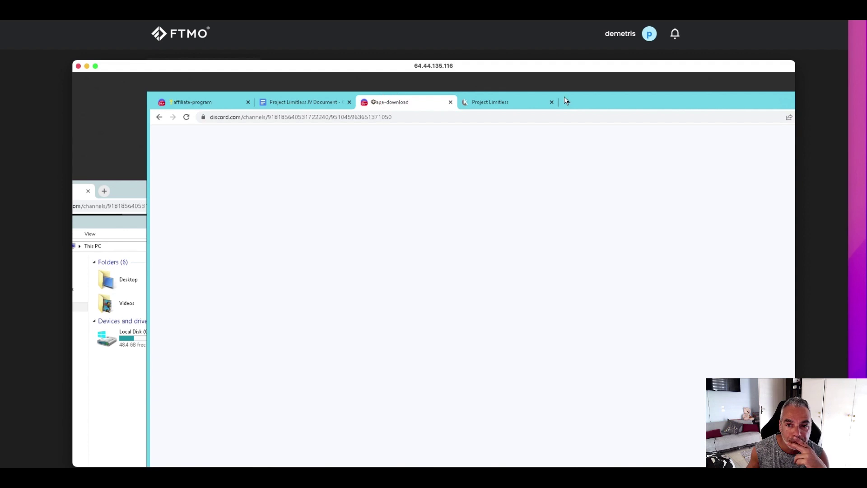
# Reposition the remote desktop's browser window and open the APE Files & Recommended Settings page in the Project Limitless portal
pyautogui.moveTo(477, 79); pyautogui.dragTo(161, 75)
pyautogui.click(199, 80)
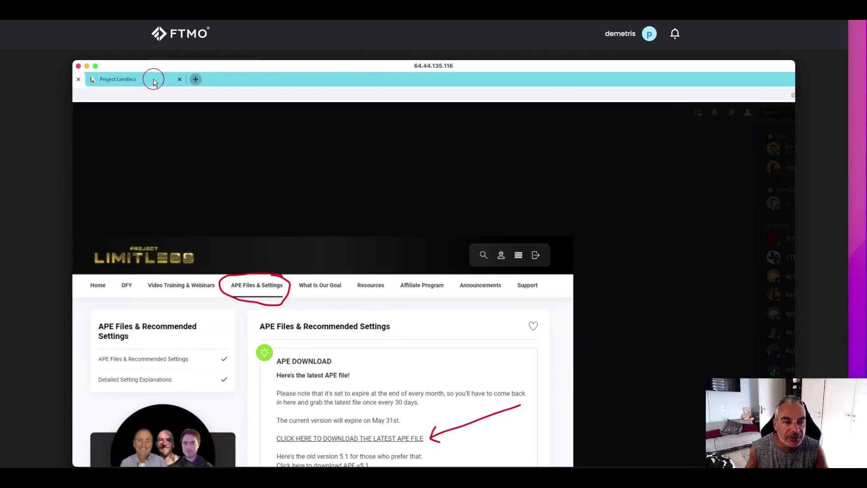
pyautogui.click(154, 80)
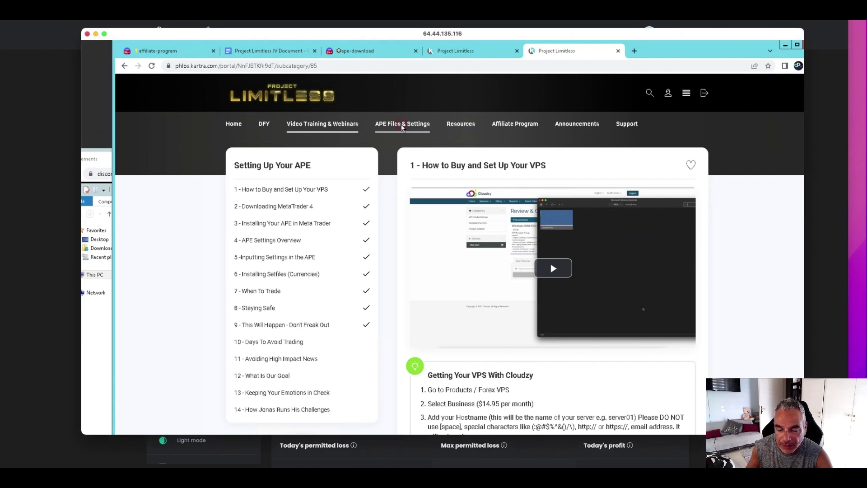
pyautogui.moveTo(403, 132)
pyautogui.click(404, 143)
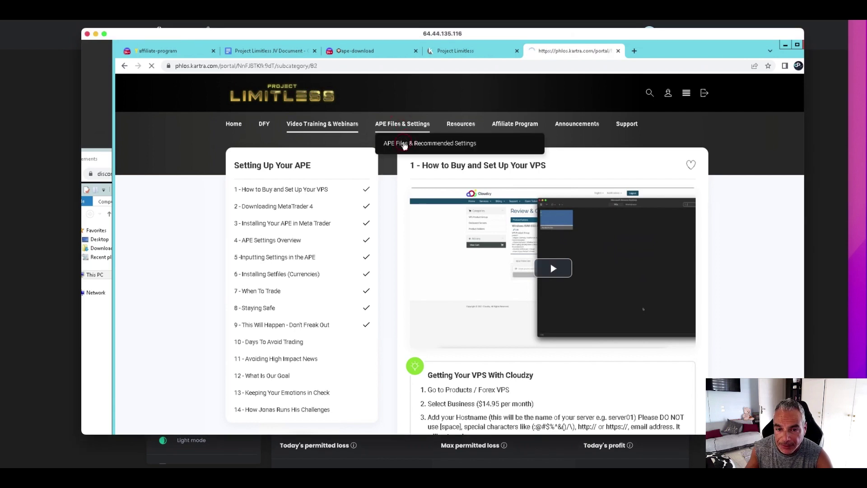
# Download the latest APE file expiring June 30th 2022 and allow the site to download multiple files
pyautogui.click(531, 284)
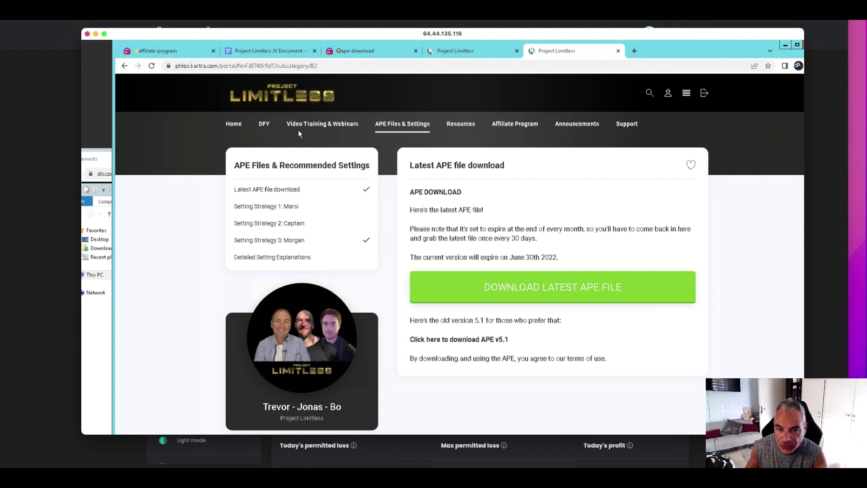
pyautogui.click(519, 290)
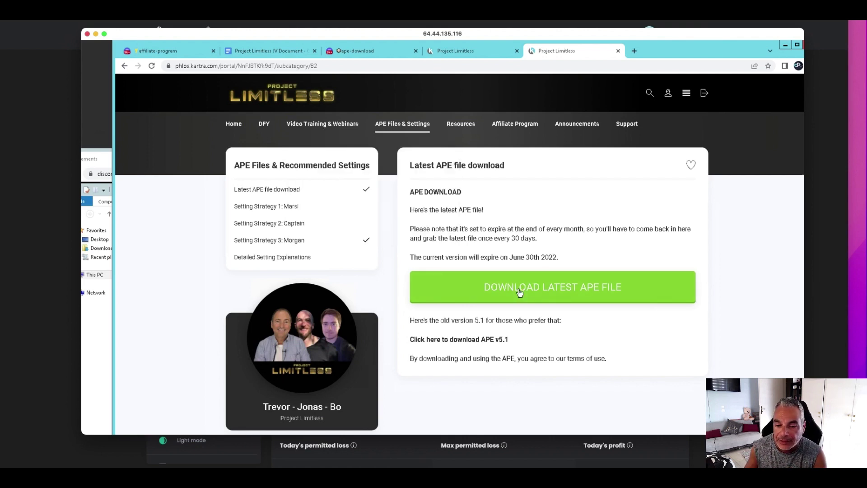
pyautogui.click(519, 291)
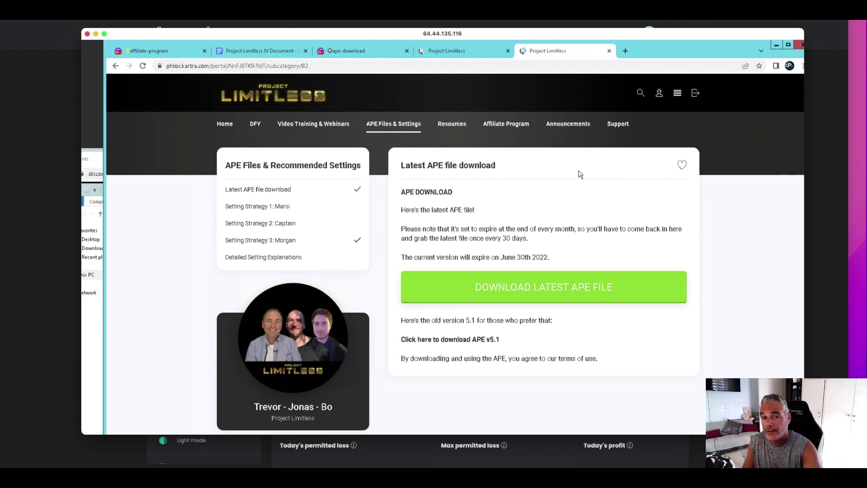
pyautogui.click(564, 294)
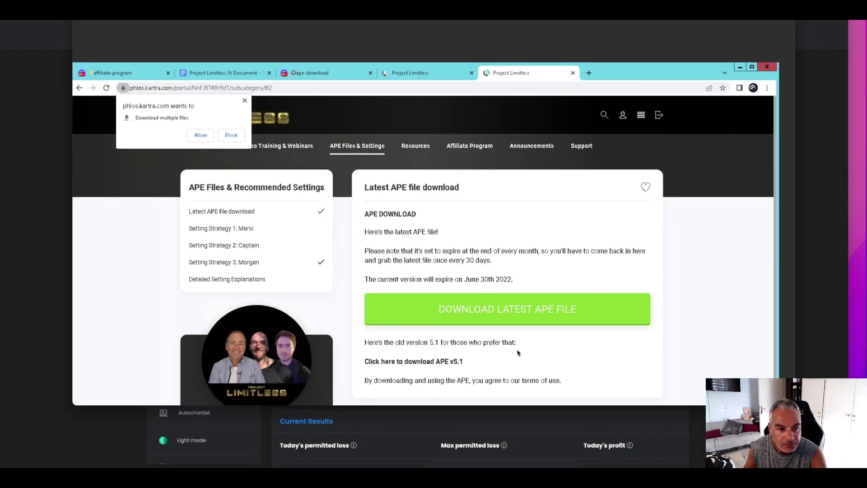
pyautogui.click(196, 135)
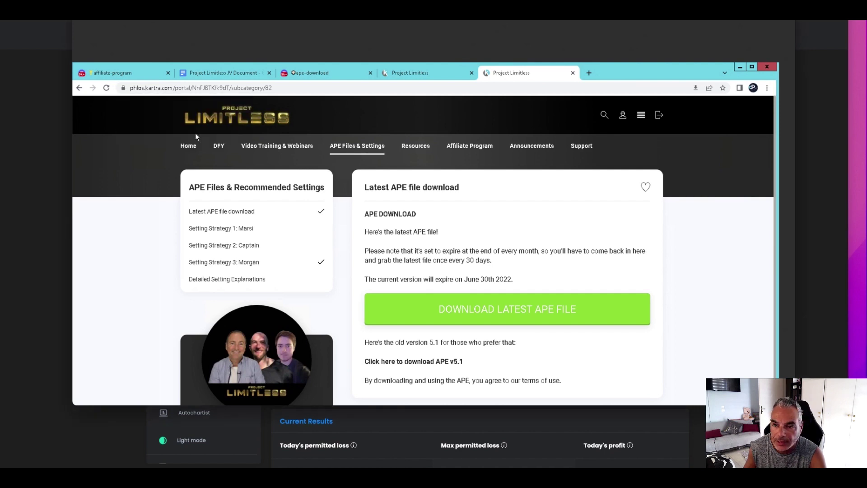
pyautogui.click(471, 320)
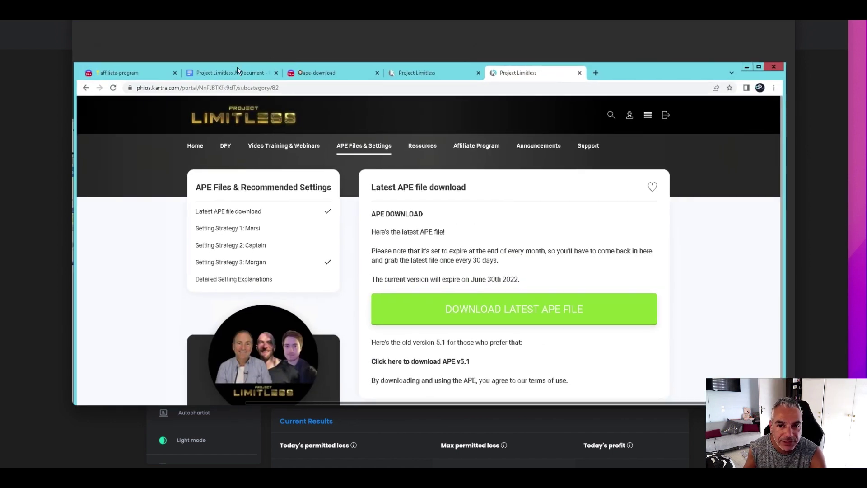
# Minimize both browser windows and the This PC window, and maximize the XAUUSD chart in MetaTrader
pyautogui.click(746, 67)
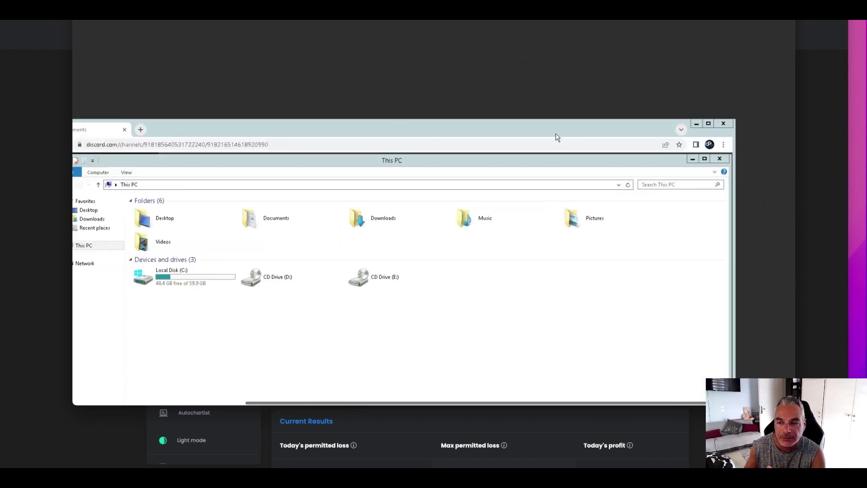
pyautogui.click(699, 123)
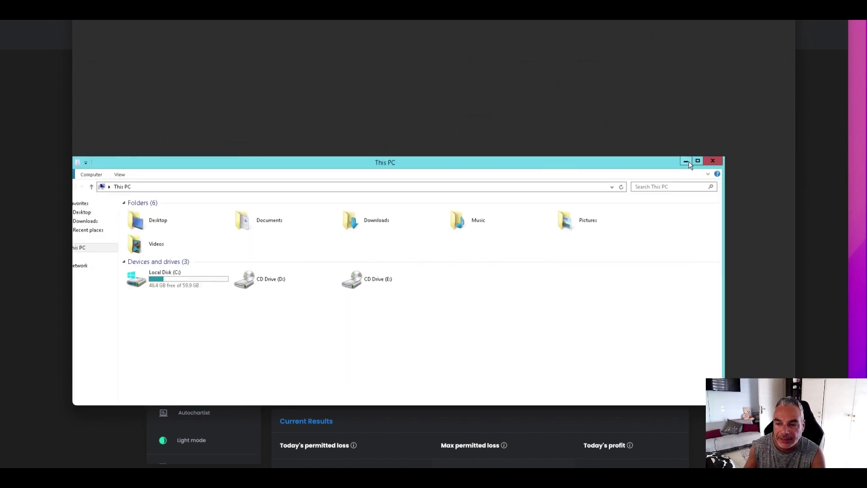
pyautogui.click(686, 162)
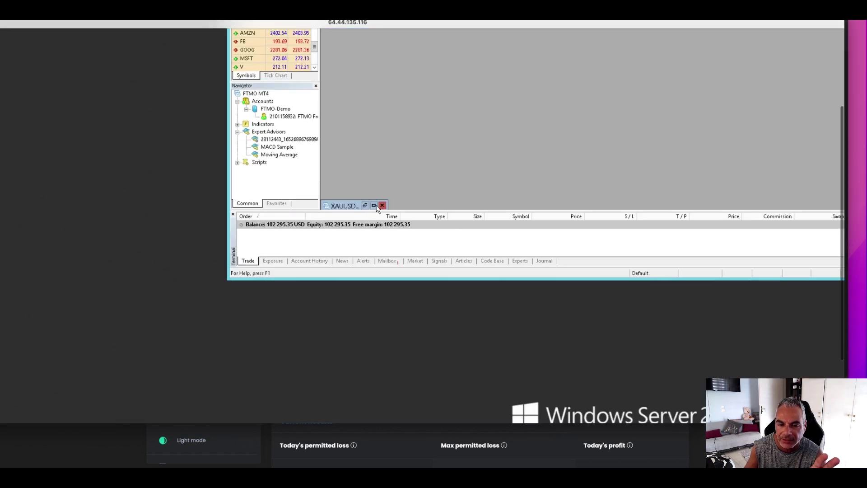
pyautogui.click(374, 206)
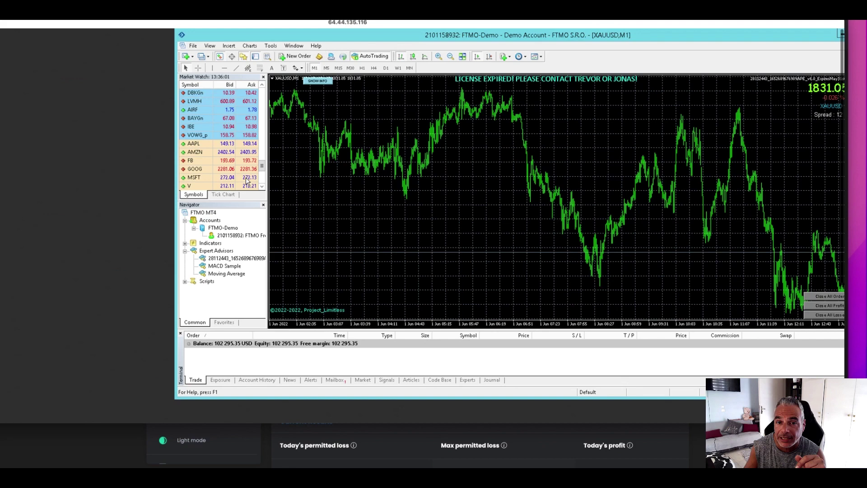
pyautogui.moveTo(244, 181)
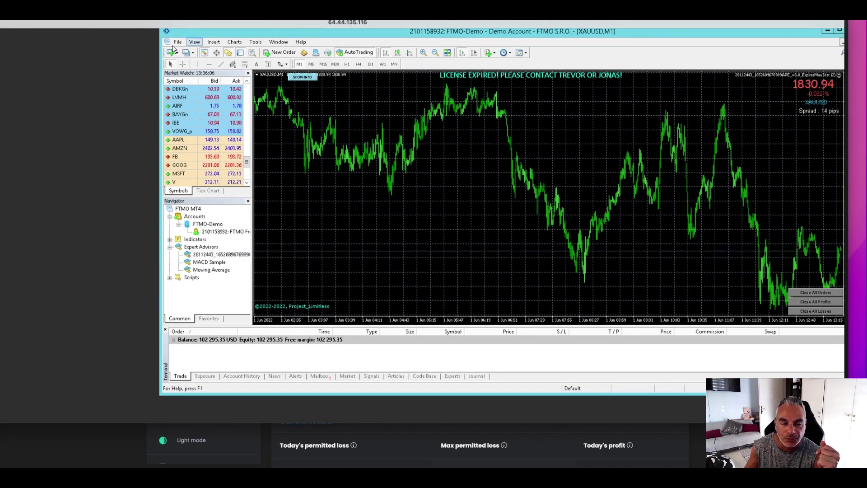
# Open the MetaTrader data folder
pyautogui.click(177, 42)
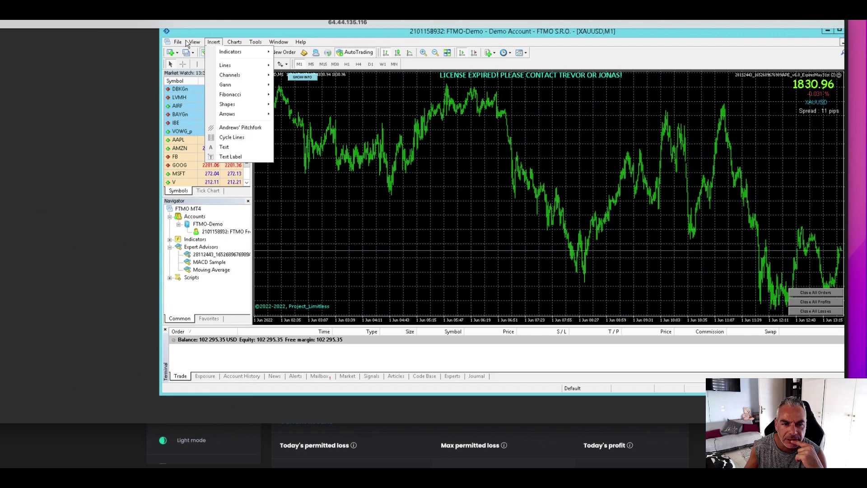
pyautogui.click(257, 41)
pyautogui.click(257, 42)
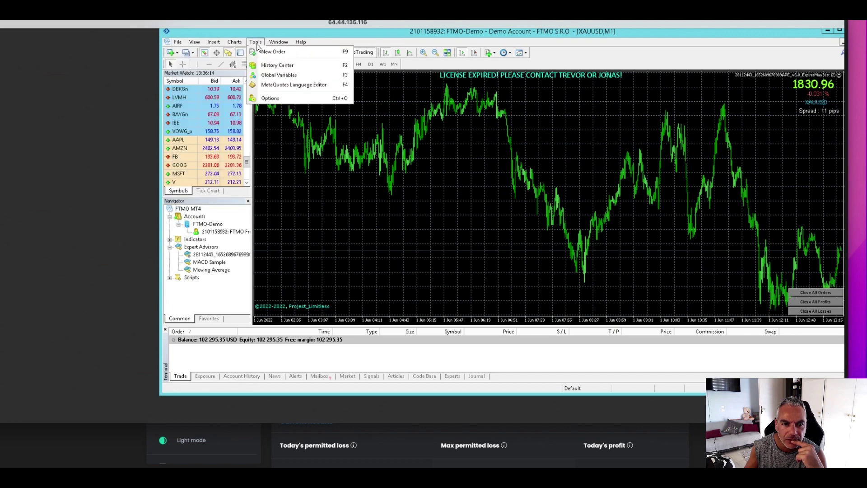
pyautogui.click(214, 42)
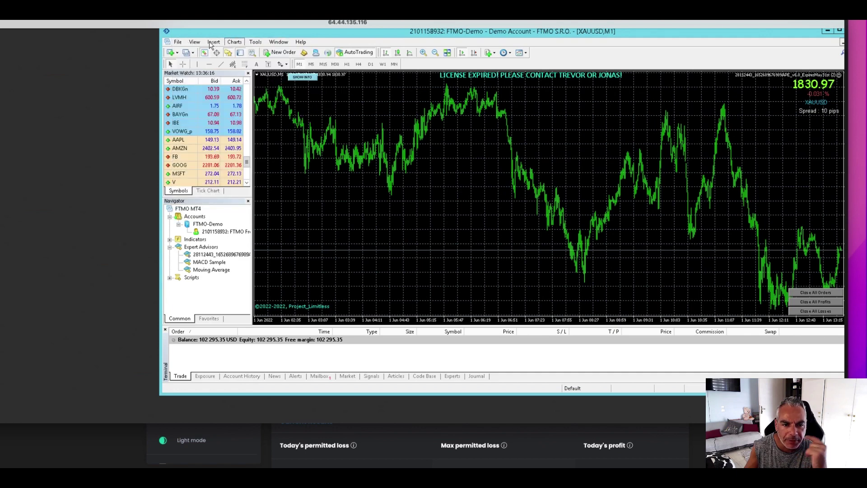
pyautogui.click(215, 42)
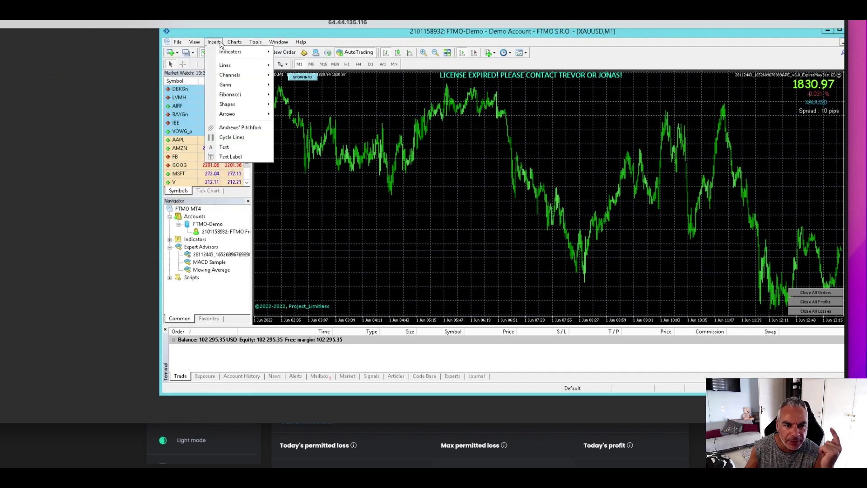
pyautogui.click(254, 43)
pyautogui.moveTo(178, 42)
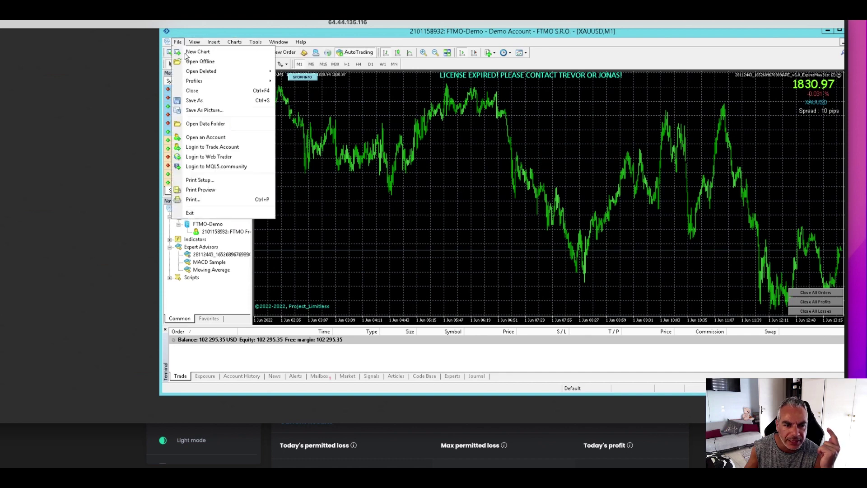
pyautogui.click(199, 123)
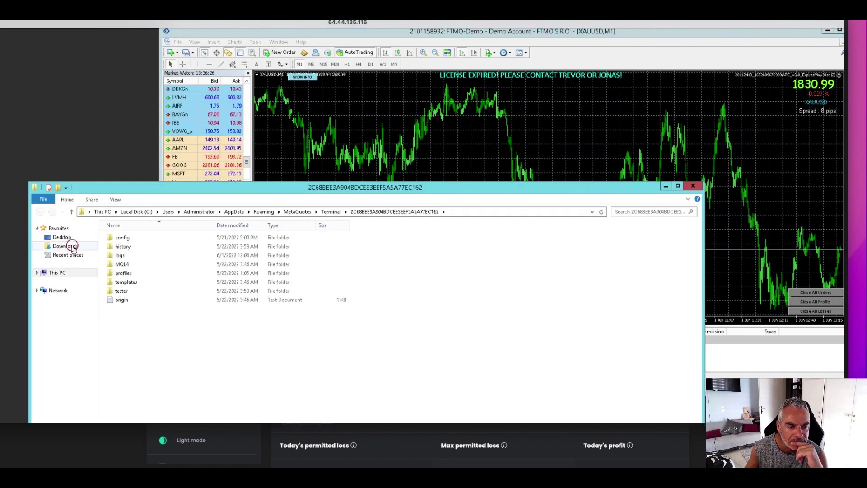
# Show the Downloads folder, select the first listed APE v6.0 file and move the folder window
pyautogui.click(72, 247)
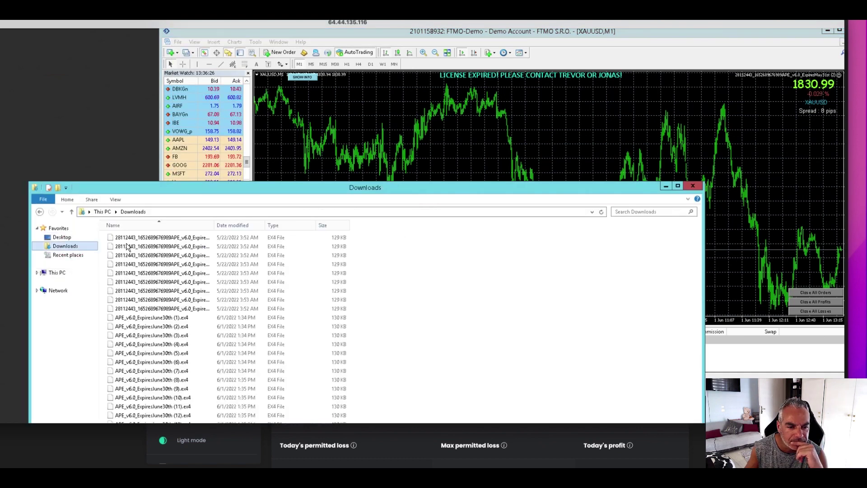
pyautogui.click(210, 238)
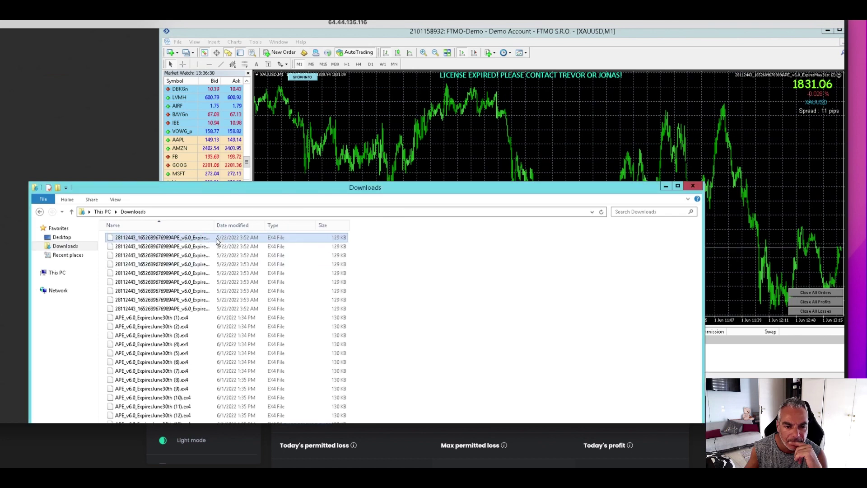
pyautogui.moveTo(215, 191); pyautogui.dragTo(243, 127)
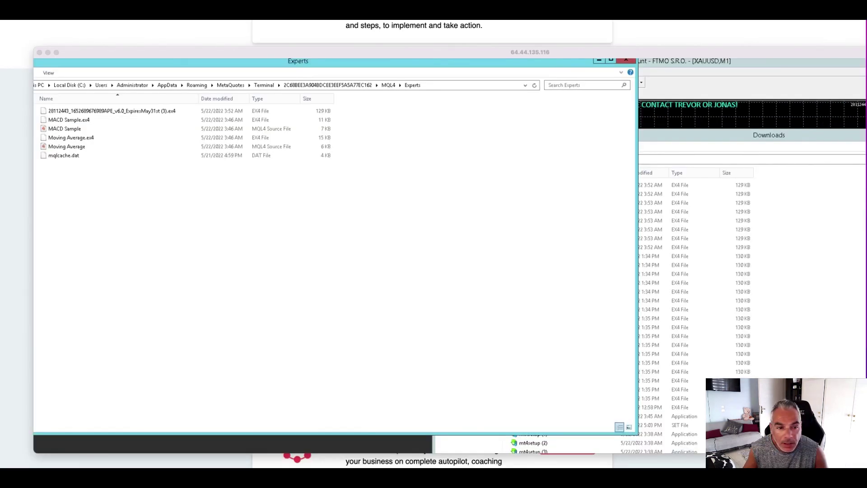
# Reposition and minimize the Experts folder window, and bring the MetaTrader window to the front
pyautogui.moveTo(147, 64); pyautogui.dragTo(271, 93)
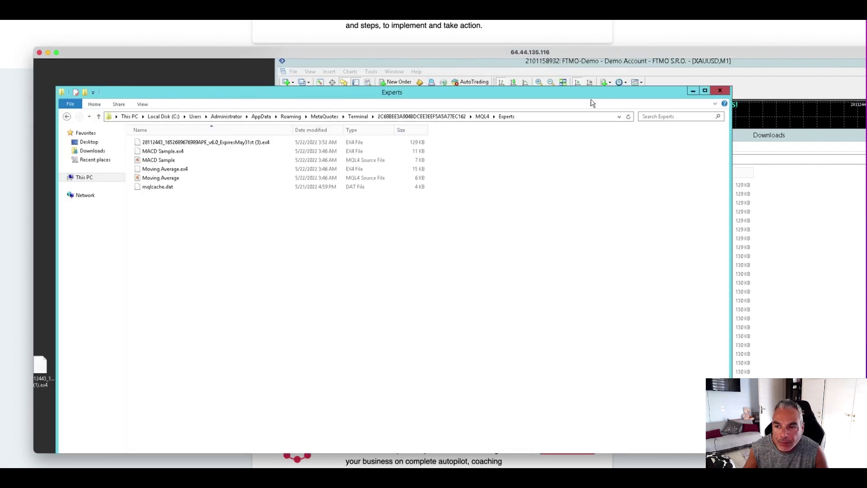
pyautogui.click(694, 91)
pyautogui.click(309, 171)
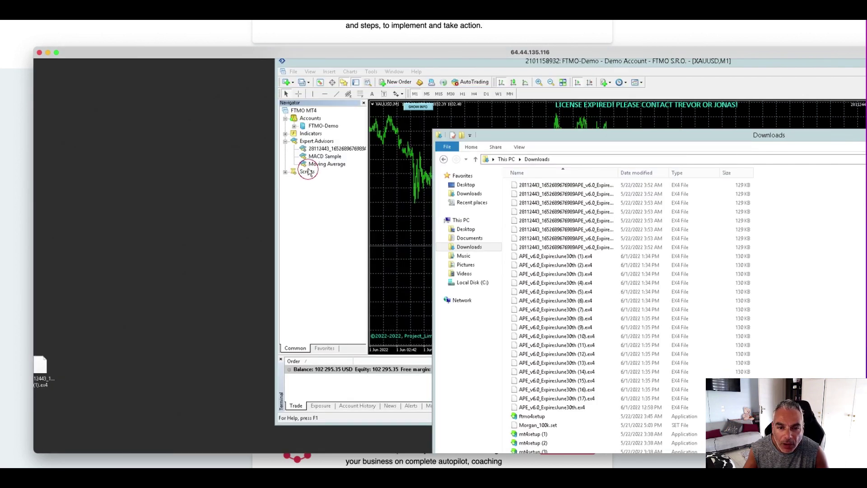
pyautogui.moveTo(311, 72); pyautogui.dragTo(196, 163)
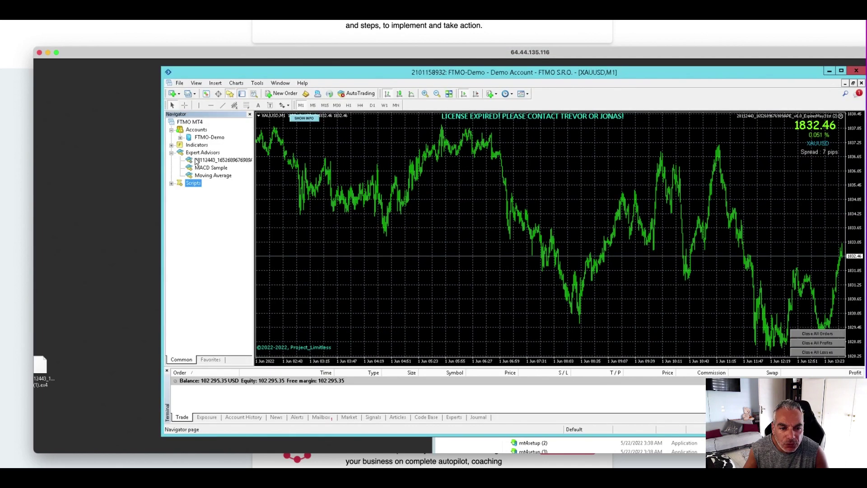
pyautogui.rightClick(196, 154)
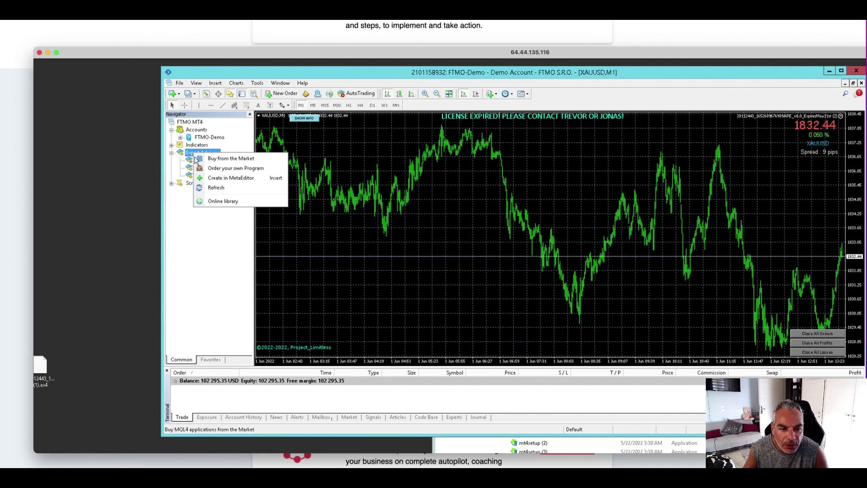
pyautogui.click(186, 154)
pyautogui.doubleClick(185, 154)
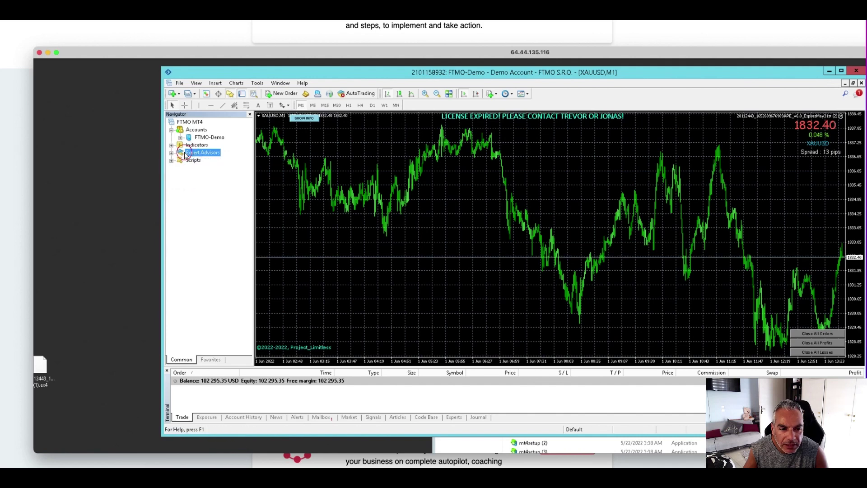
pyautogui.doubleClick(185, 153)
pyautogui.rightClick(184, 153)
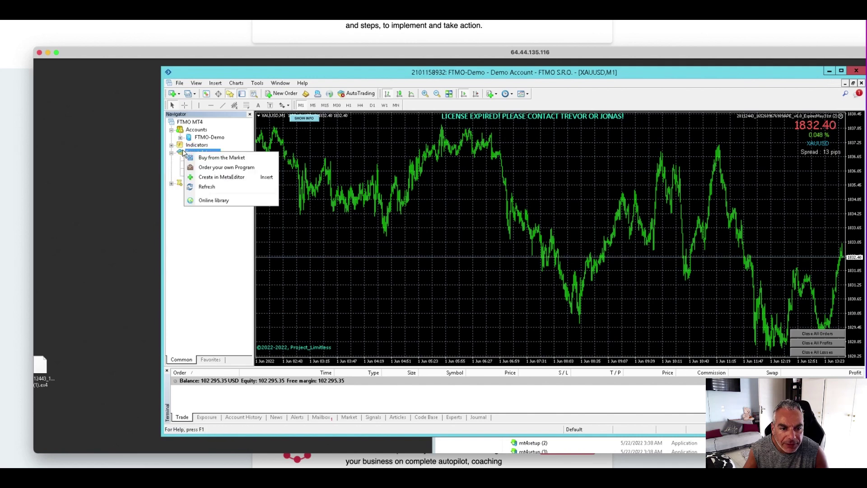
pyautogui.press('Escape')
# Open MetaTrader's data folder and go to the Experts folder inside MQL4
pyautogui.click(179, 83)
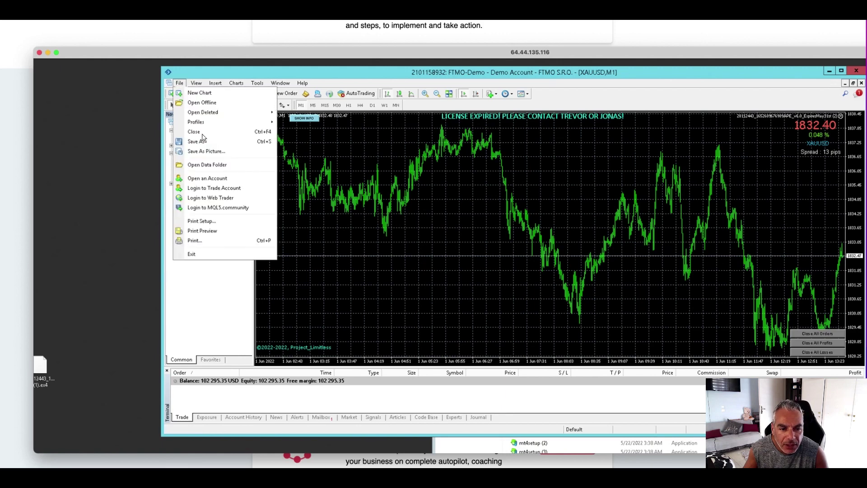
pyautogui.click(206, 166)
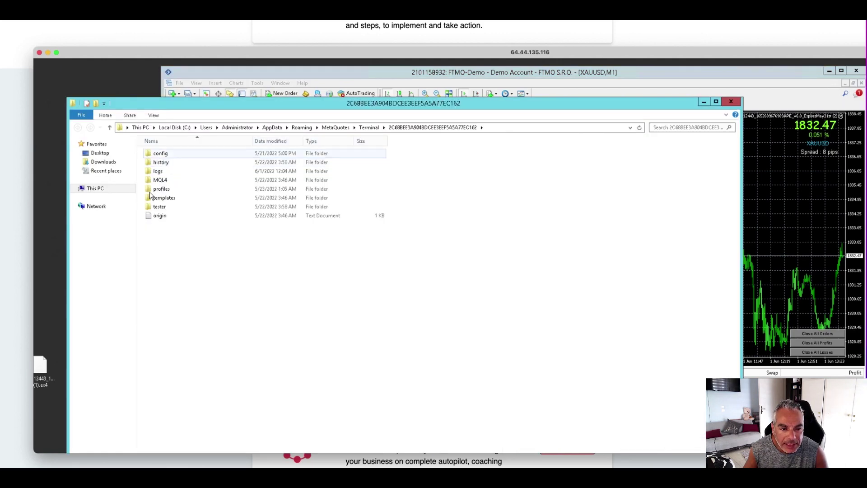
pyautogui.click(157, 180)
pyautogui.click(156, 180)
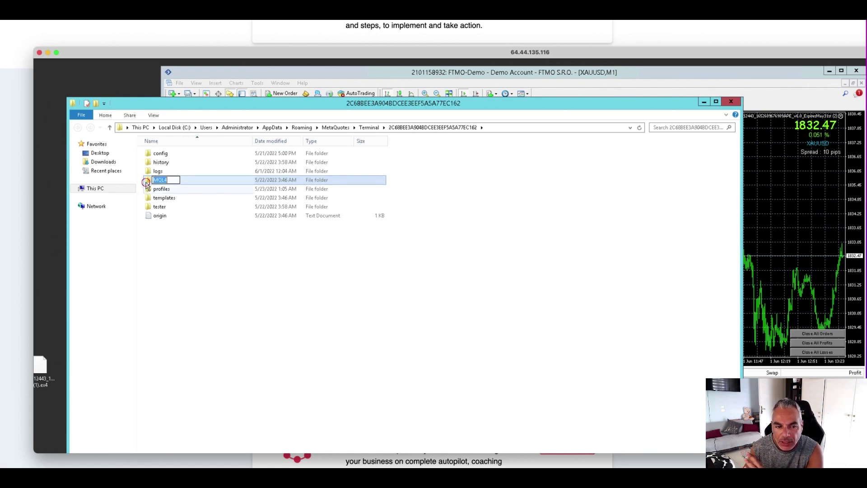
pyautogui.doubleClick(149, 180)
pyautogui.doubleClick(159, 153)
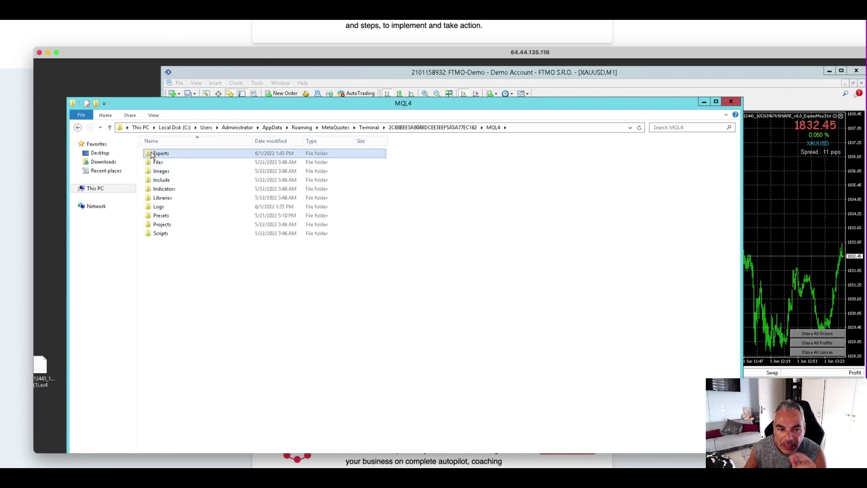
# Open the Experts folder and delete the expired APE v6.0 robot file from it
pyautogui.click(198, 157)
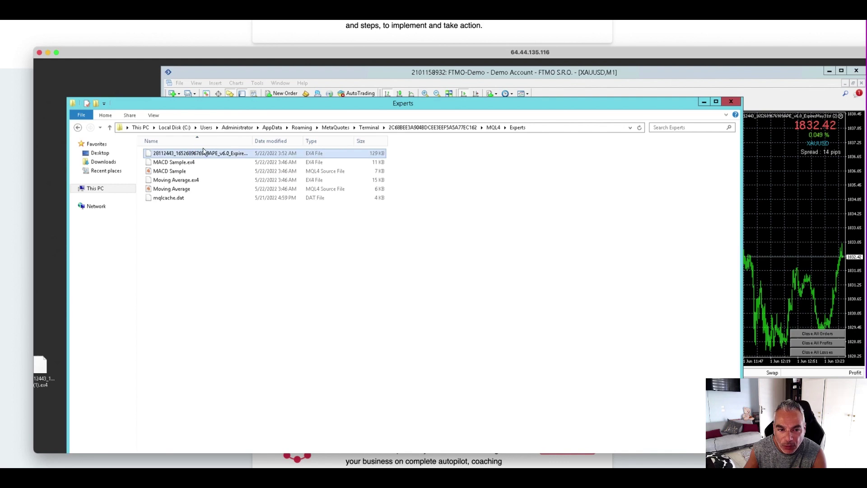
pyautogui.click(202, 154)
pyautogui.rightClick(201, 156)
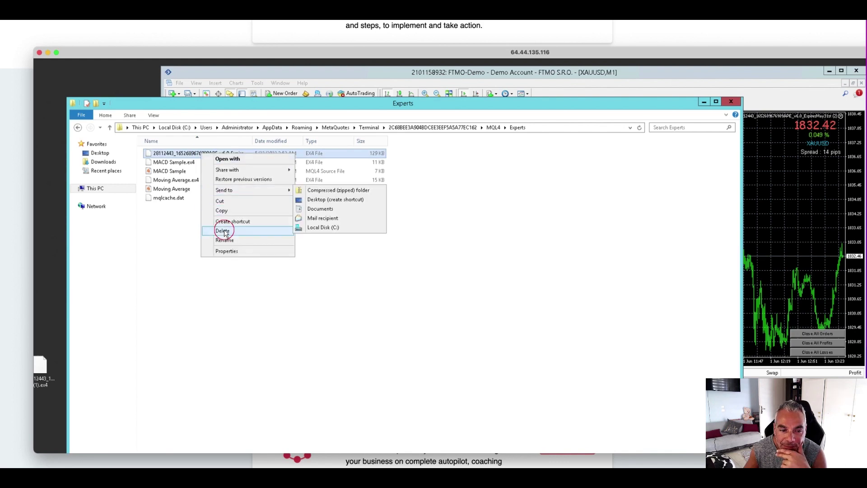
pyautogui.click(262, 230)
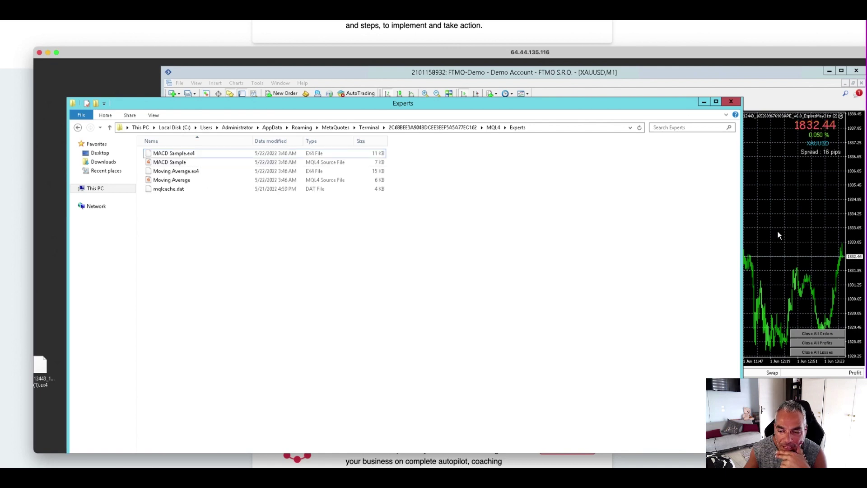
# Rearrange the MetaTrader and Experts folder windows so that Experts and Downloads are both reachable, with Downloads in front
pyautogui.click(783, 73)
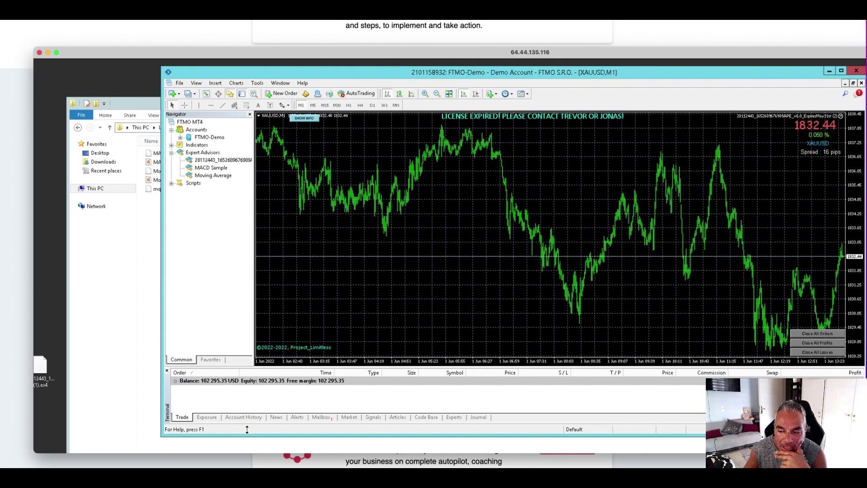
pyautogui.moveTo(239, 72); pyautogui.dragTo(359, 247)
pyautogui.moveTo(181, 112); pyautogui.dragTo(132, 71)
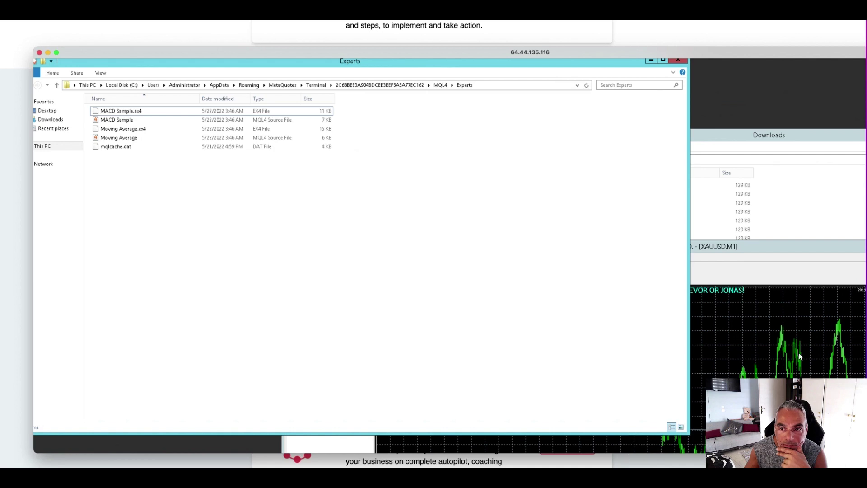
pyautogui.click(801, 135)
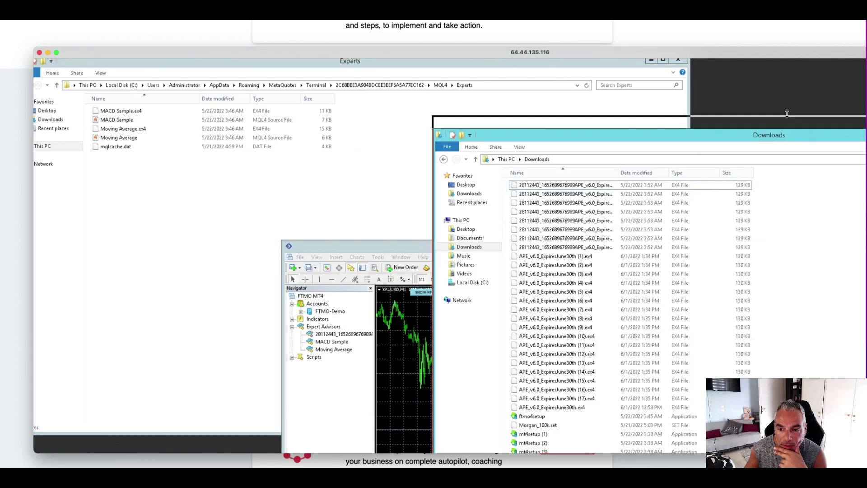
# Move the first listed APE v6.0 file from Downloads into Experts and widen the Name column to show its full name
pyautogui.moveTo(580, 170); pyautogui.dragTo(156, 183)
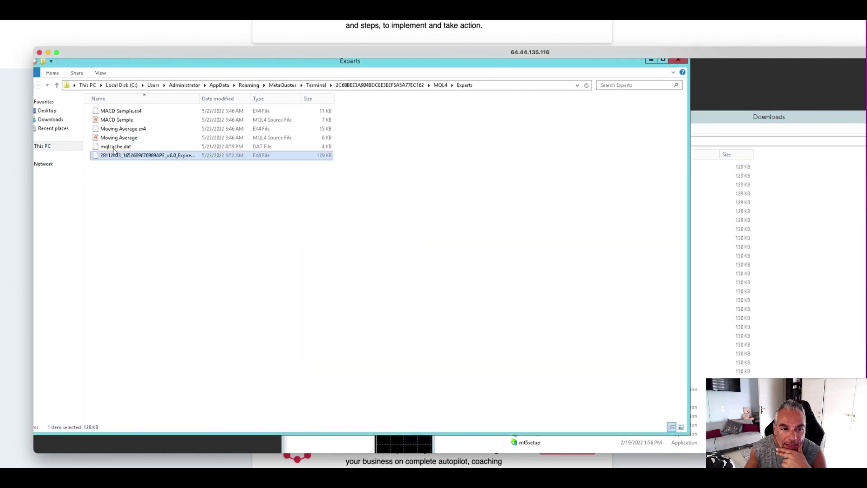
pyautogui.doubleClick(200, 98)
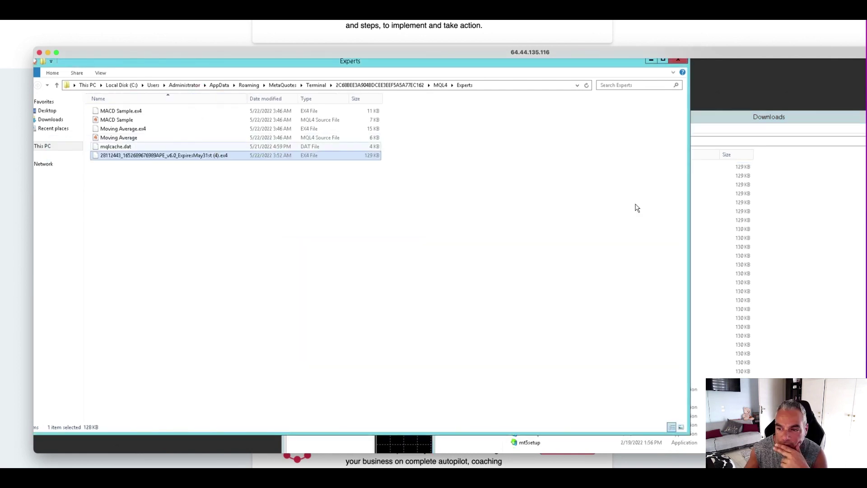
# Widen the Name column in Downloads and move APE_v6.0_ExpiresJune30th (1).ex4 into the Experts folder
pyautogui.click(761, 203)
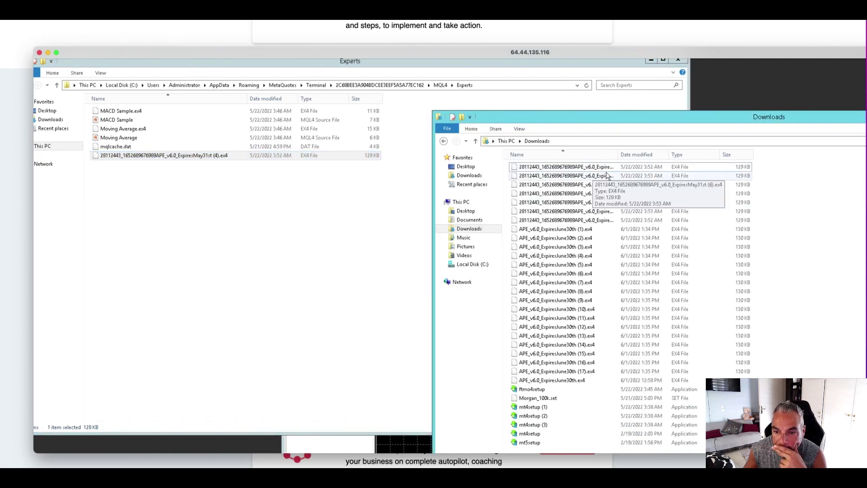
pyautogui.moveTo(637, 150); pyautogui.dragTo(655, 150)
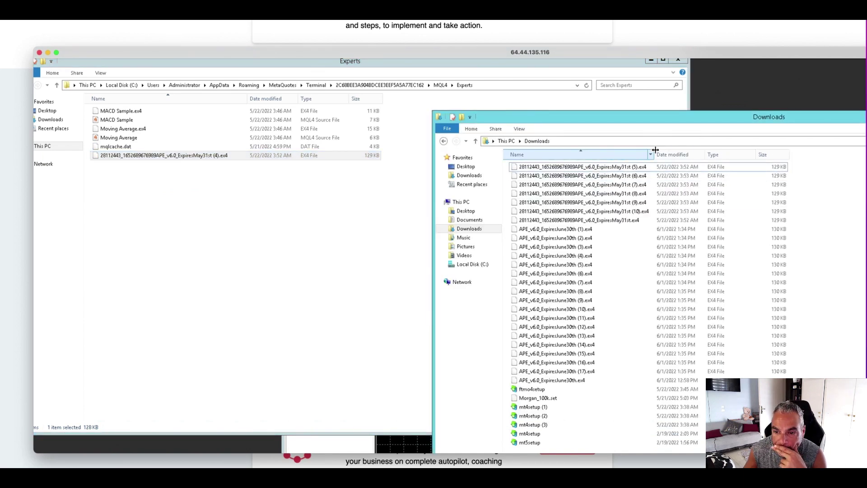
pyautogui.scroll(-5, 617, 278)
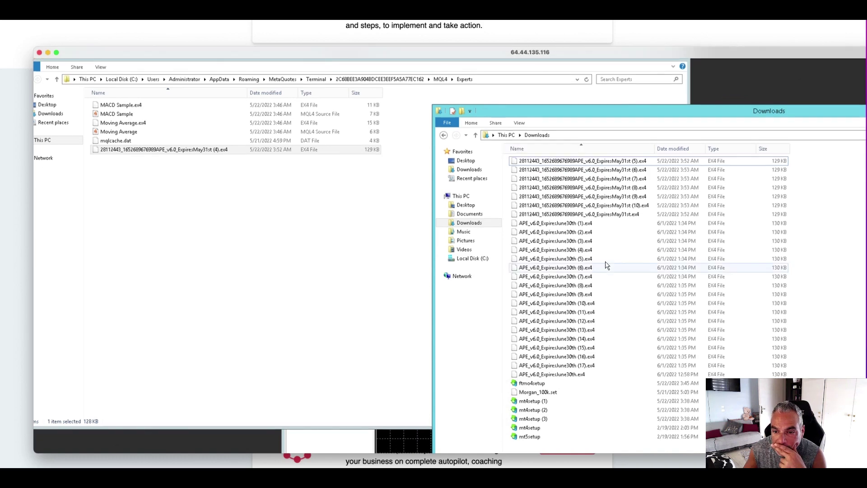
pyautogui.scroll(2, 597, 259)
pyautogui.scroll(3, 596, 260)
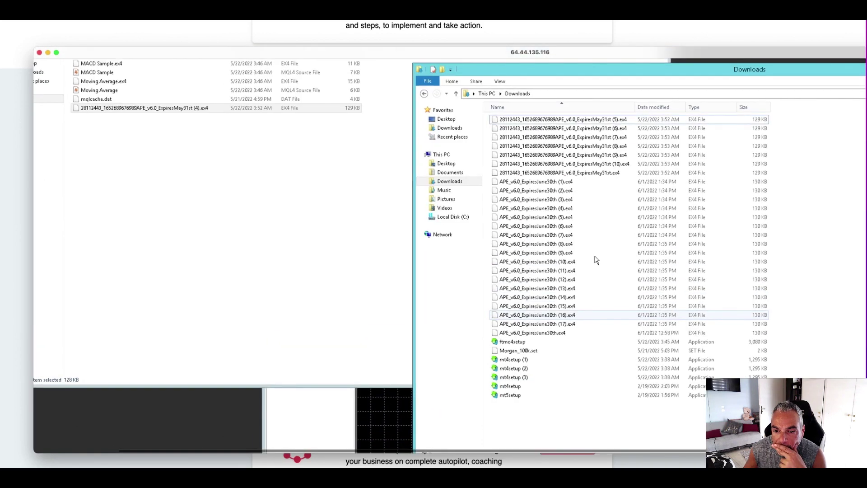
pyautogui.moveTo(551, 185); pyautogui.dragTo(182, 113)
# Delete the APE v6.0 ExpiresMay31st (4) file from Experts and close the folder window
pyautogui.rightClick(182, 109)
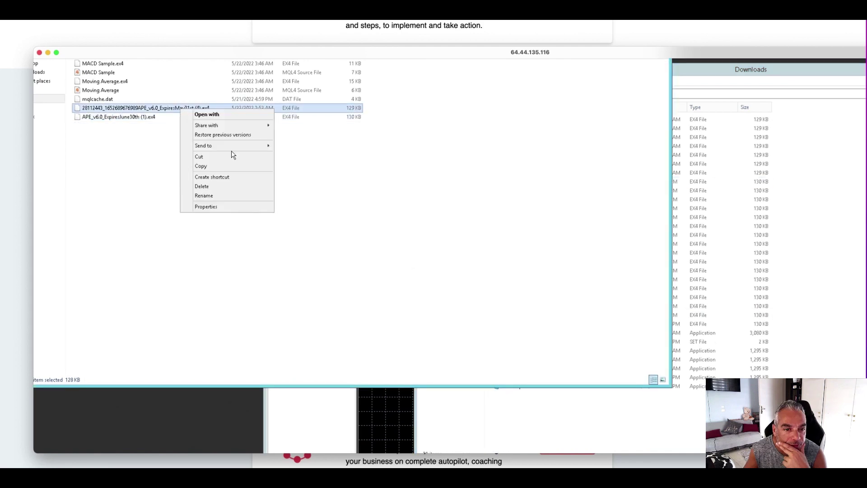
pyautogui.click(210, 187)
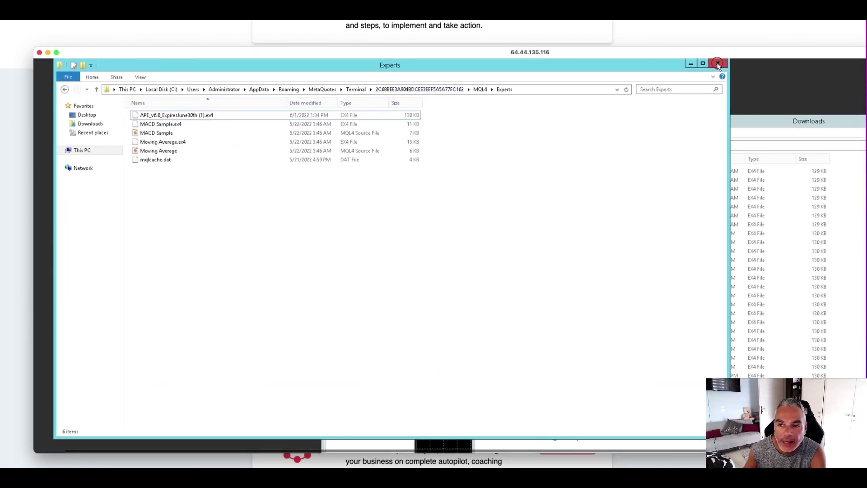
pyautogui.click(718, 65)
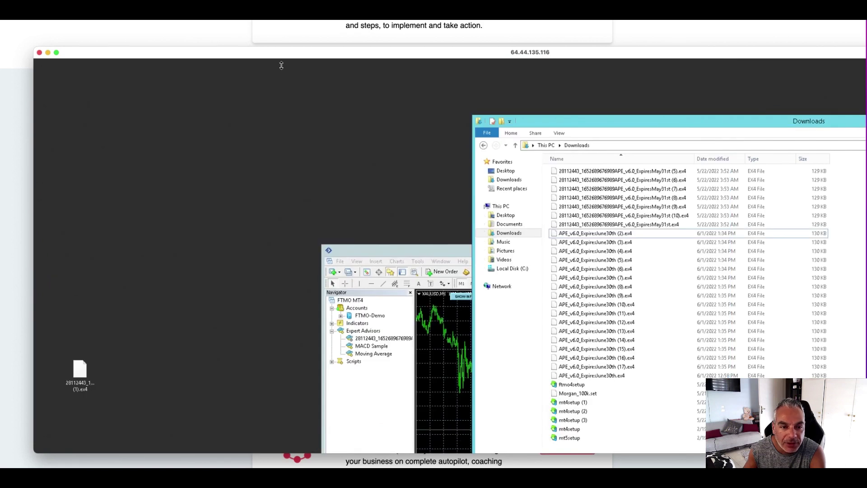
# Close the FTMO MetaTrader 4 window and the Downloads folder window to clear the desktop
pyautogui.moveTo(768, 251); pyautogui.dragTo(768, 85)
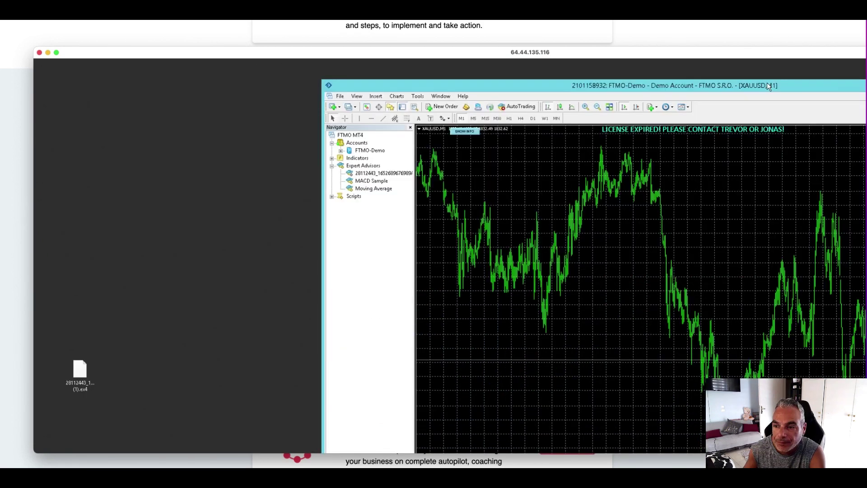
pyautogui.moveTo(568, 81); pyautogui.dragTo(262, 68)
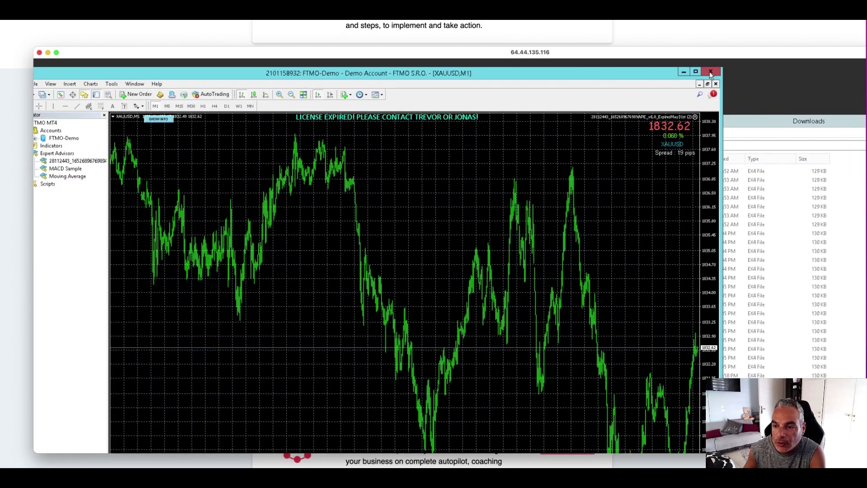
pyautogui.click(710, 73)
pyautogui.moveTo(627, 119); pyautogui.dragTo(794, 83)
pyautogui.moveTo(399, 83); pyautogui.dragTo(253, 79)
pyautogui.click(562, 70)
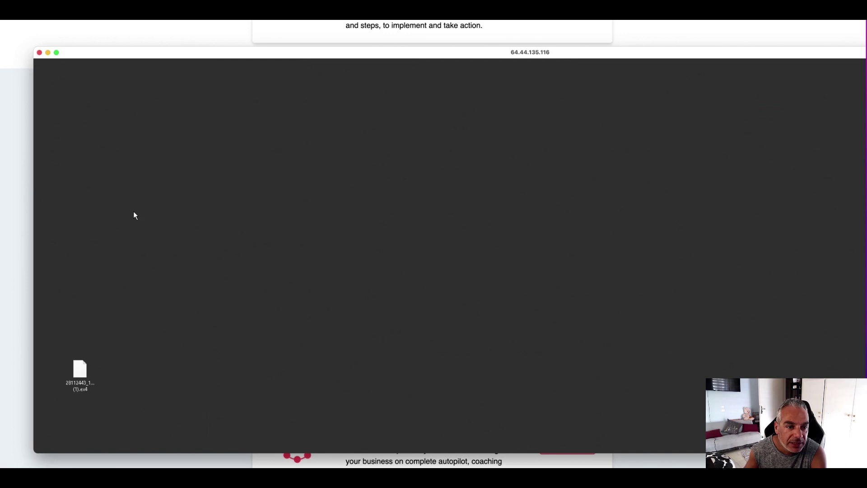
# Relaunch FTMO MetaTrader 4 from the desktop and reposition the remote desktop window
pyautogui.doubleClick(47, 115)
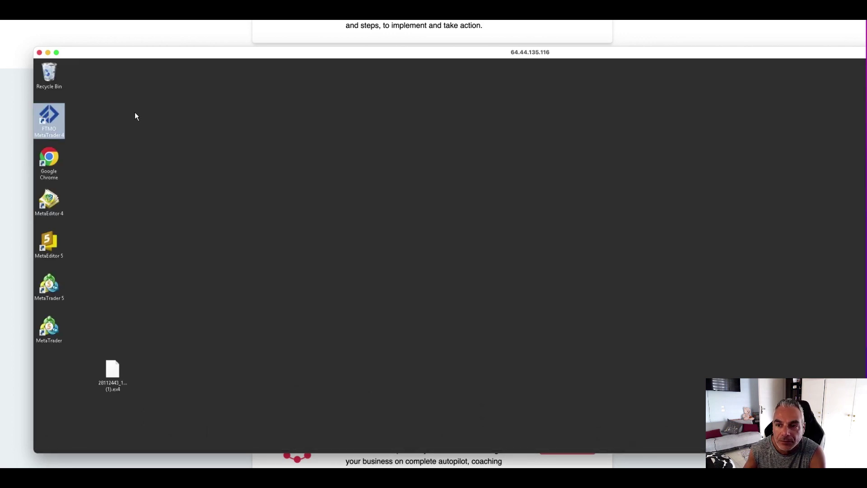
pyautogui.click(134, 112)
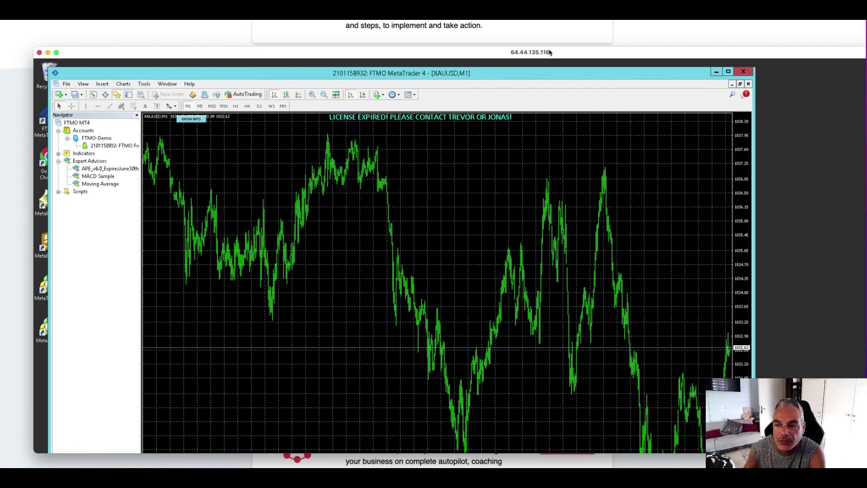
pyautogui.moveTo(550, 52); pyautogui.dragTo(576, 18)
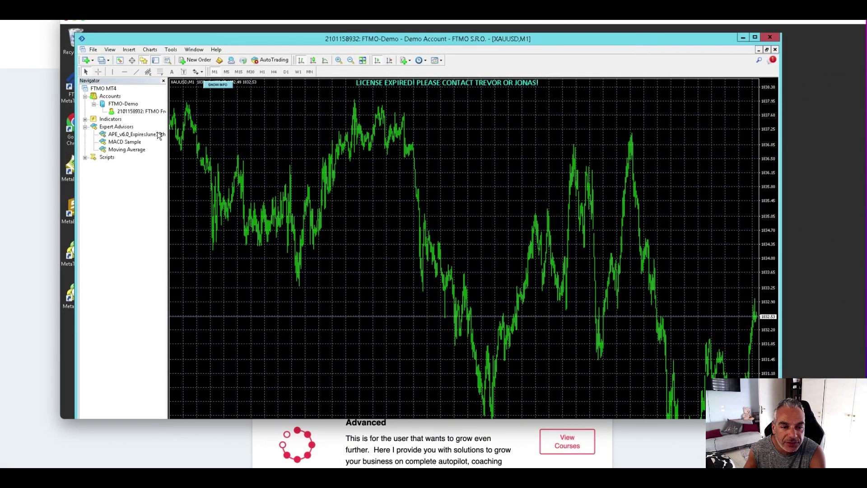
# Attach the APE_v6.0_ExpiresJune30th (1) expert to the XAUUSD M1 chart and accept its settings
pyautogui.moveTo(159, 136); pyautogui.dragTo(240, 130)
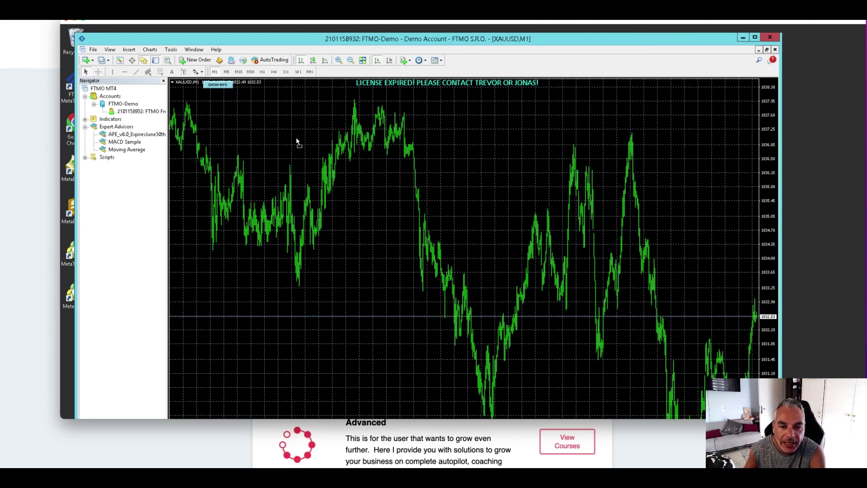
pyautogui.moveTo(408, 184); pyautogui.dragTo(408, 184)
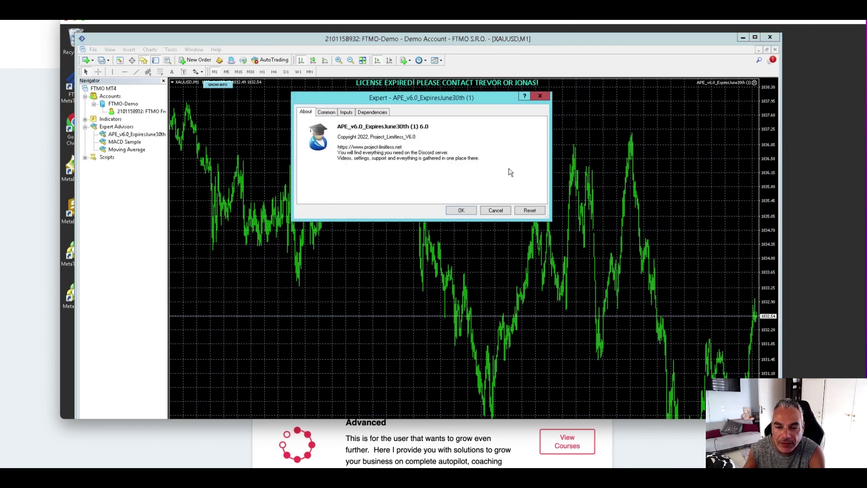
pyautogui.click(462, 211)
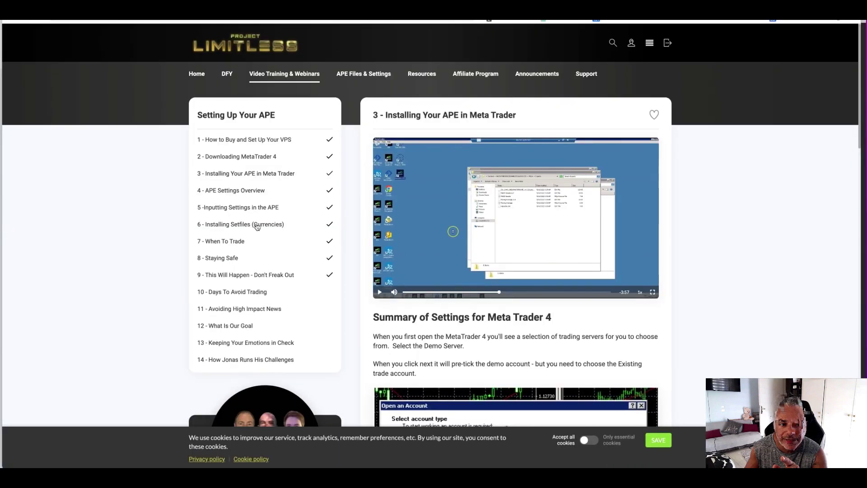
# On the Project Limitless website, open and look over the lesson 6 - Installing Setfiles (Currencies)
pyautogui.click(257, 227)
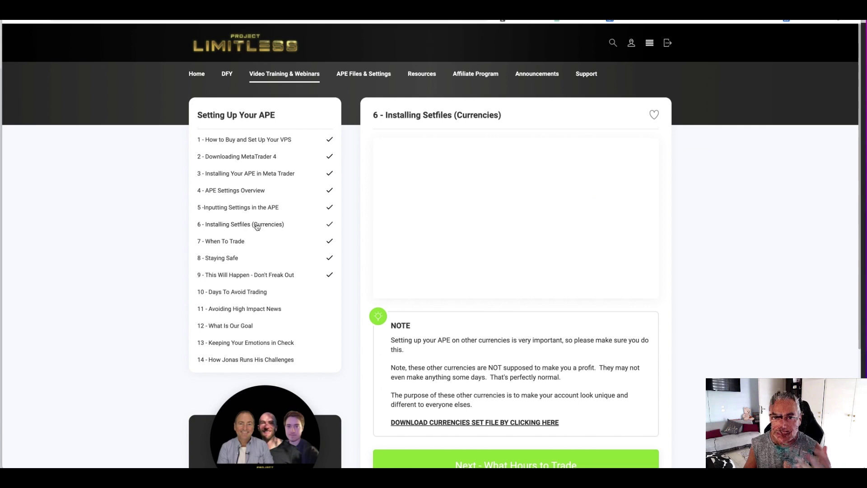
pyautogui.scroll(-3, 521, 345)
pyautogui.scroll(4, 375, 216)
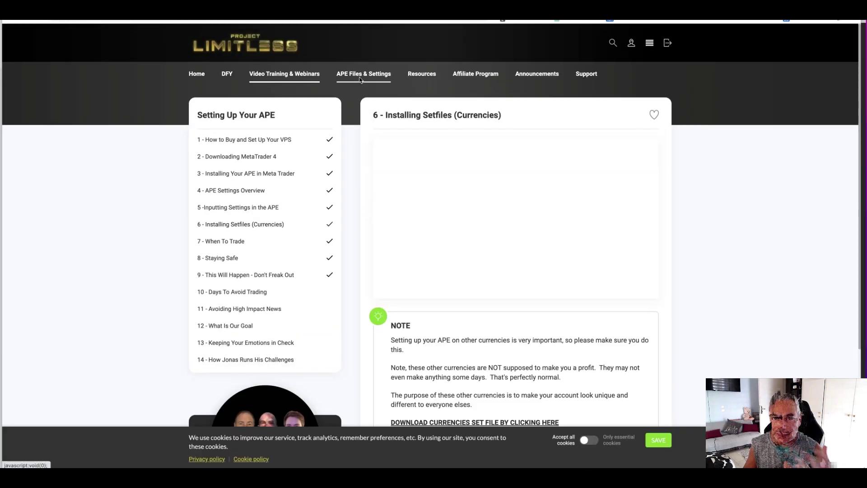
# Open Setting Strategy 3: Morgan from the APE Files & Settings section and examine its recommended settings table
pyautogui.click(356, 94)
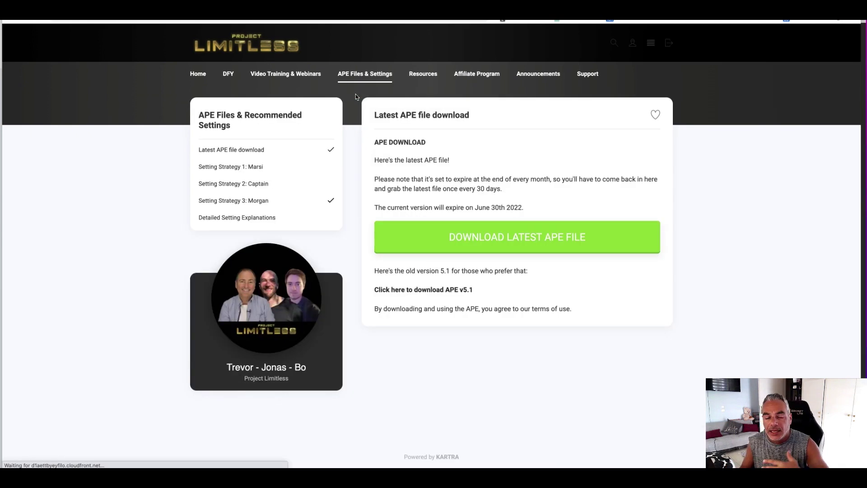
pyautogui.click(256, 202)
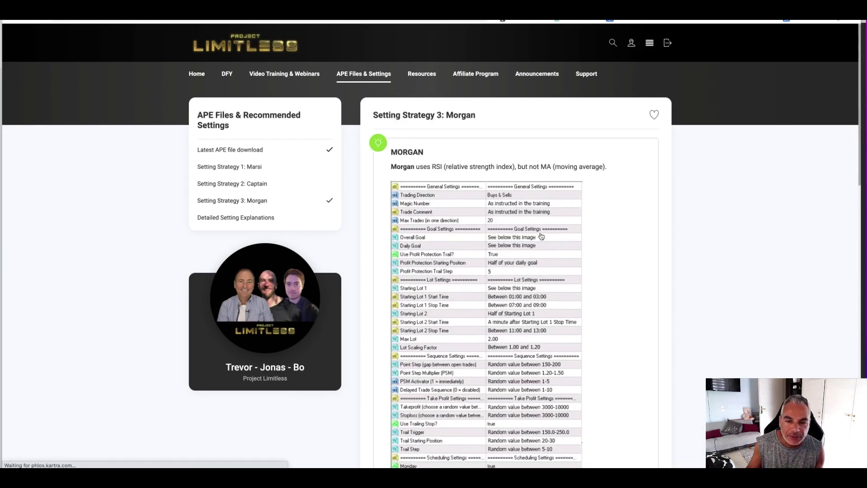
pyautogui.scroll(-2, 544, 262)
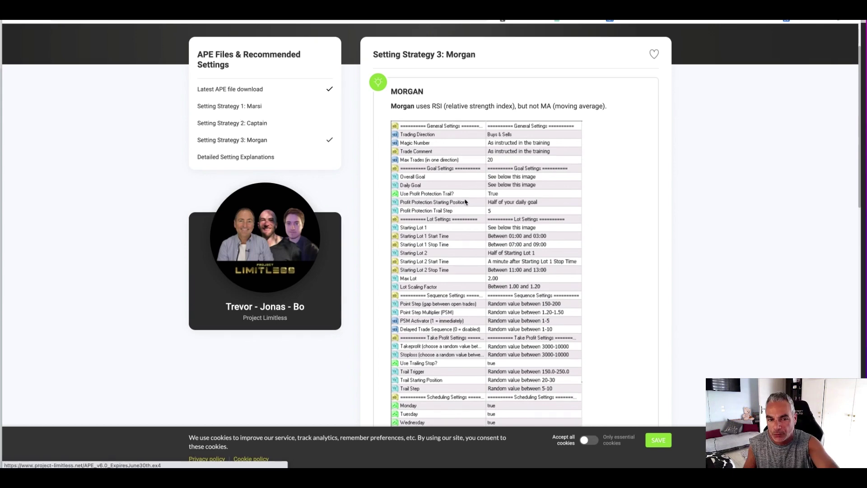
pyautogui.scroll(-2, 466, 202)
pyautogui.scroll(1, 267, 110)
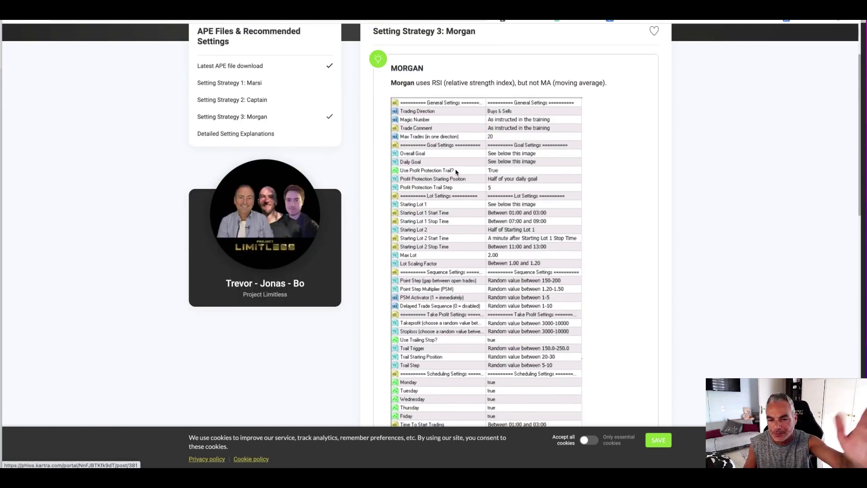
pyautogui.scroll(-4, 550, 301)
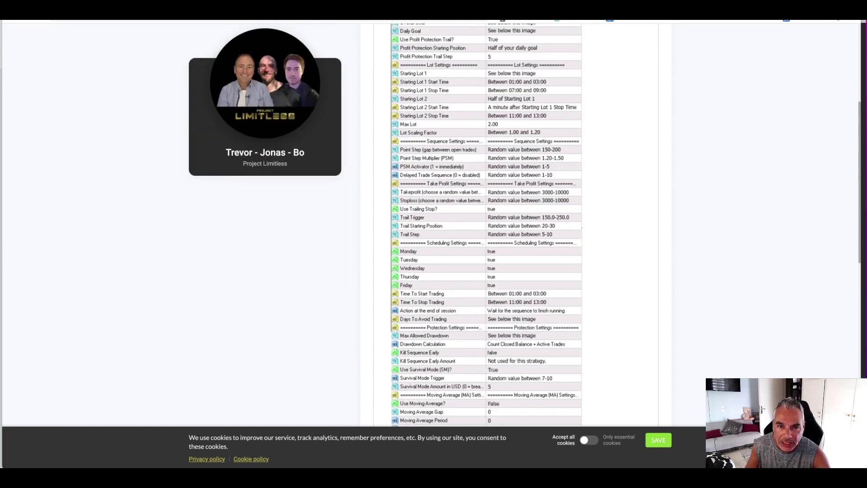
pyautogui.scroll(5, 468, 127)
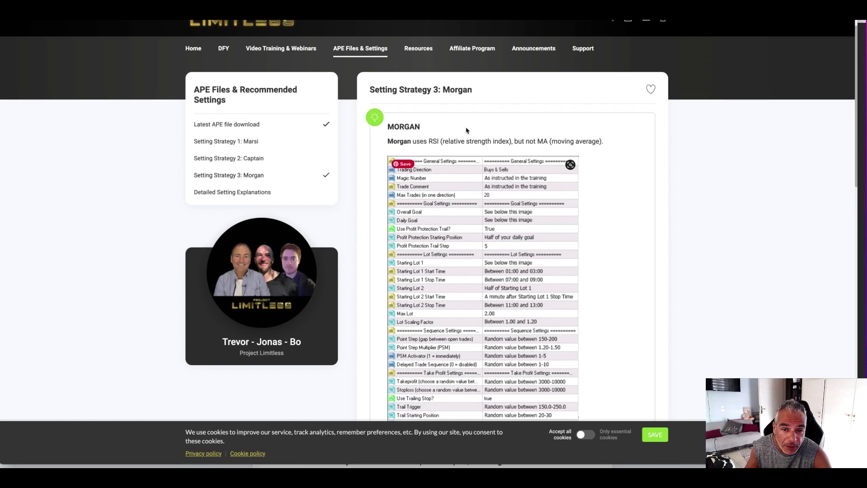
pyautogui.scroll(-4, 467, 130)
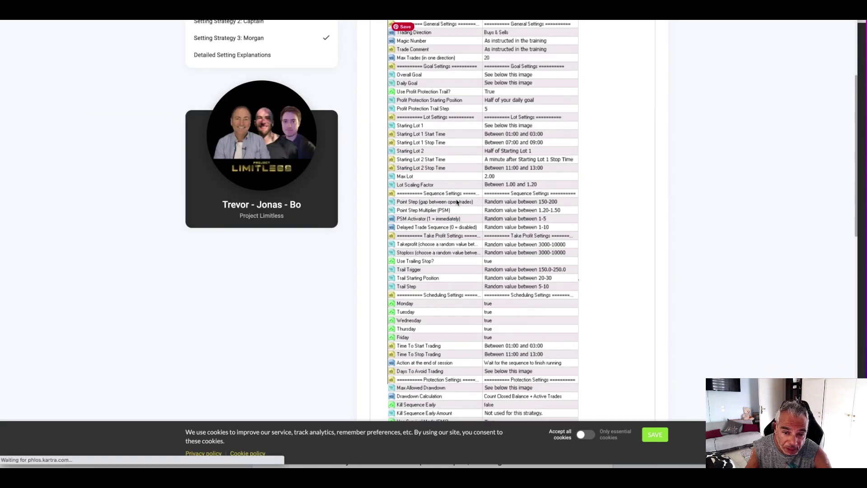
pyautogui.scroll(-5, 453, 225)
pyautogui.scroll(4, 453, 225)
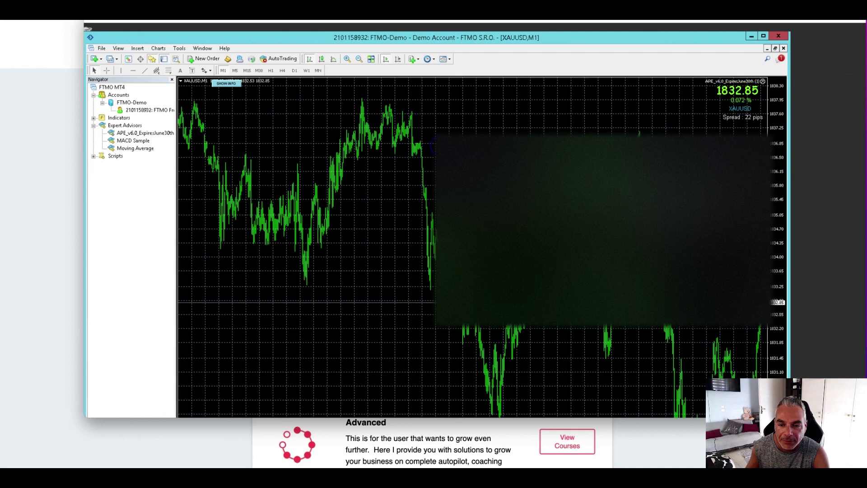
pyautogui.rightClick(441, 148)
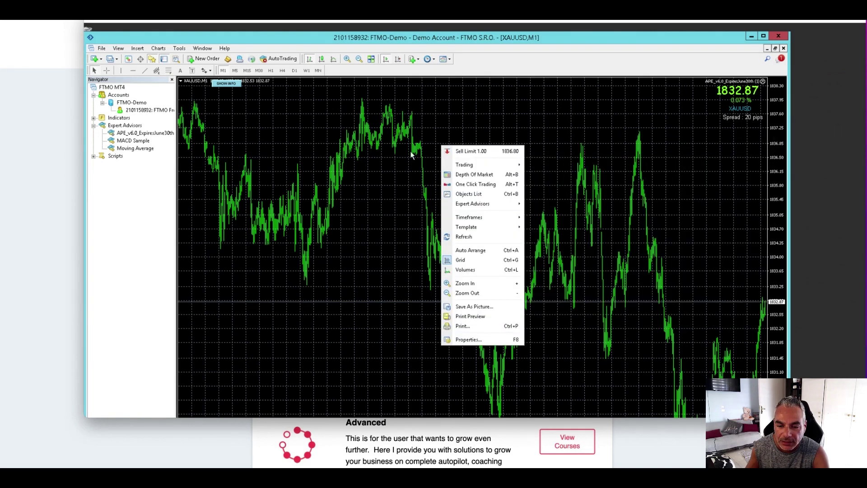
pyautogui.press('Escape')
pyautogui.click(180, 48)
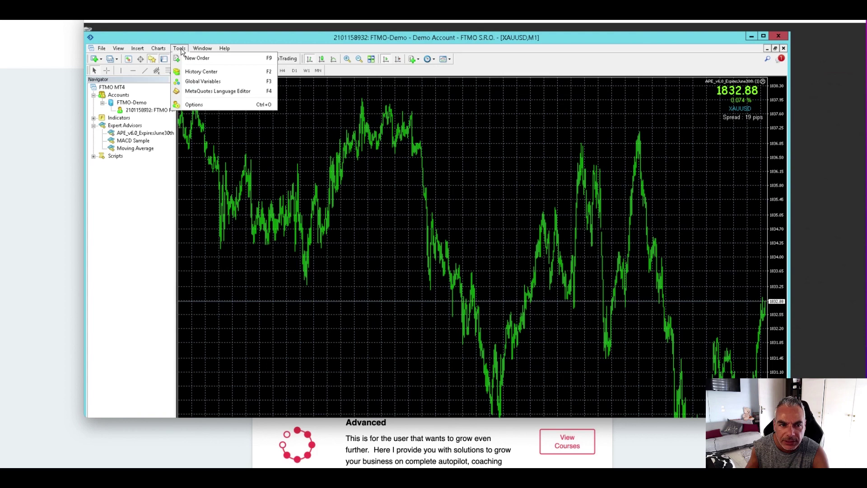
pyautogui.press('Escape')
pyautogui.click(101, 49)
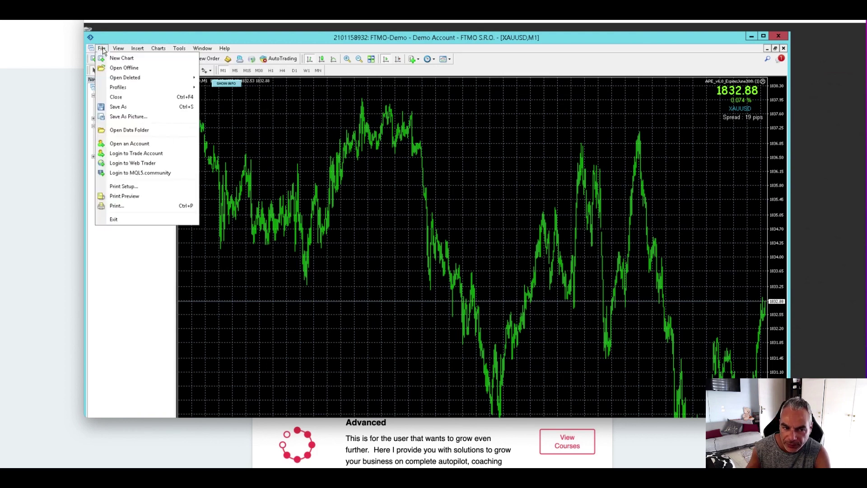
pyautogui.press('Right')
pyautogui.rightClick(369, 171)
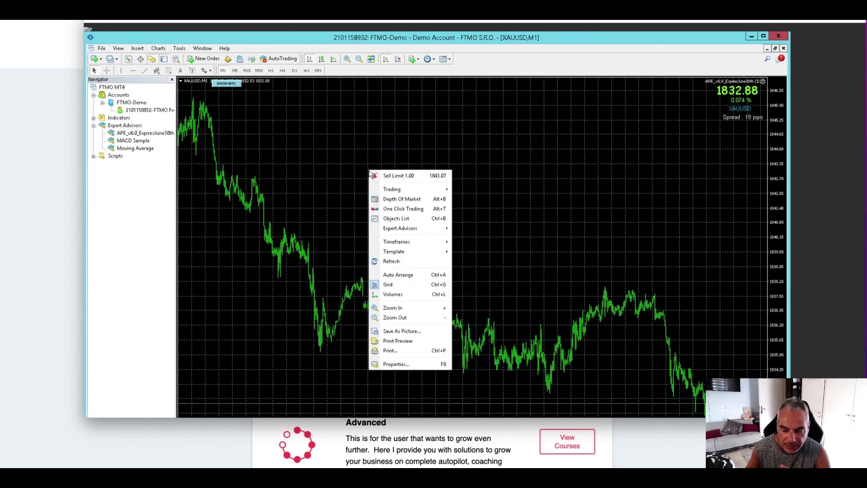
pyautogui.click(330, 188)
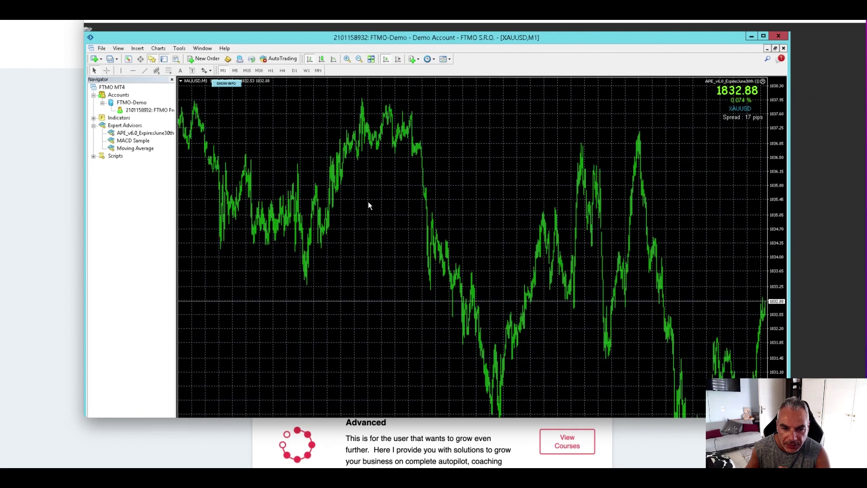
pyautogui.scroll(-5, 368, 202)
pyautogui.scroll(5, 368, 202)
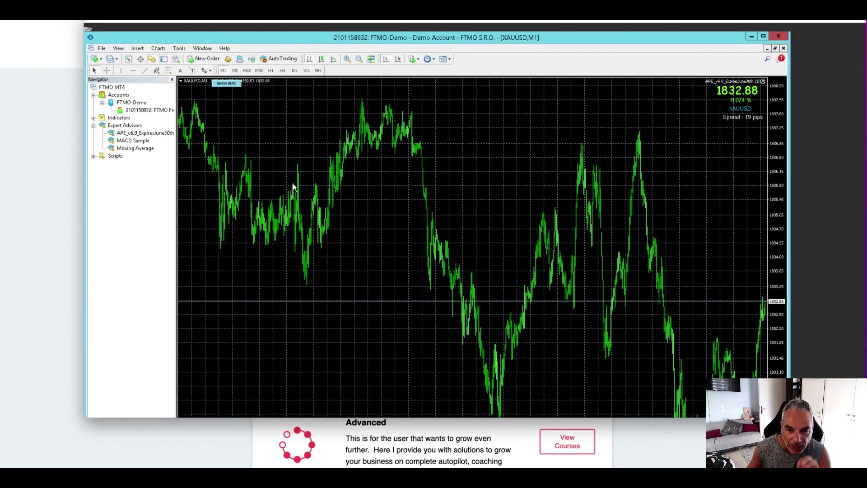
pyautogui.rightClick(114, 127)
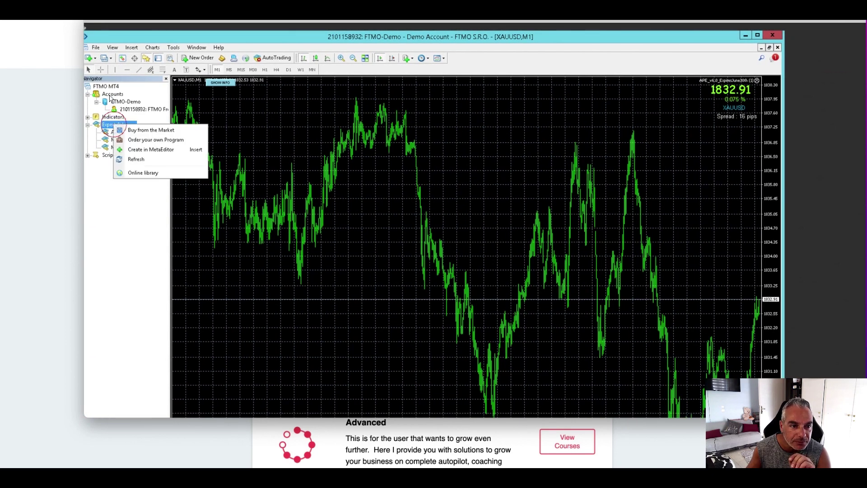
pyautogui.click(96, 48)
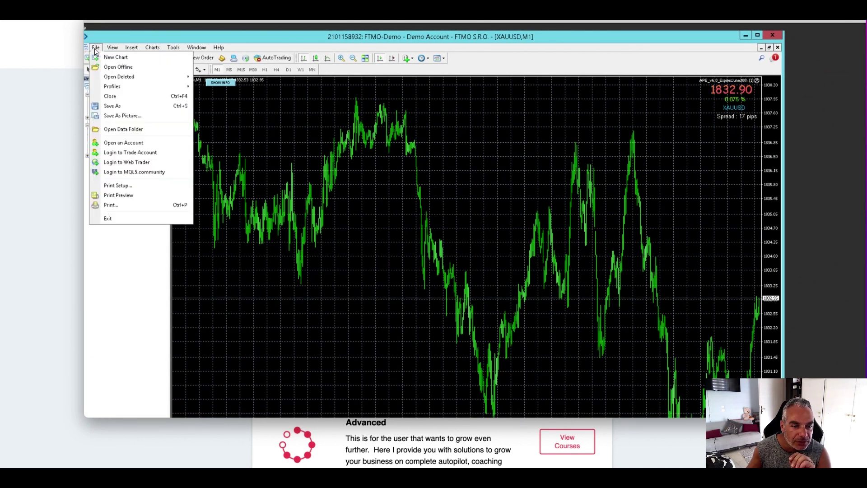
pyautogui.click(123, 144)
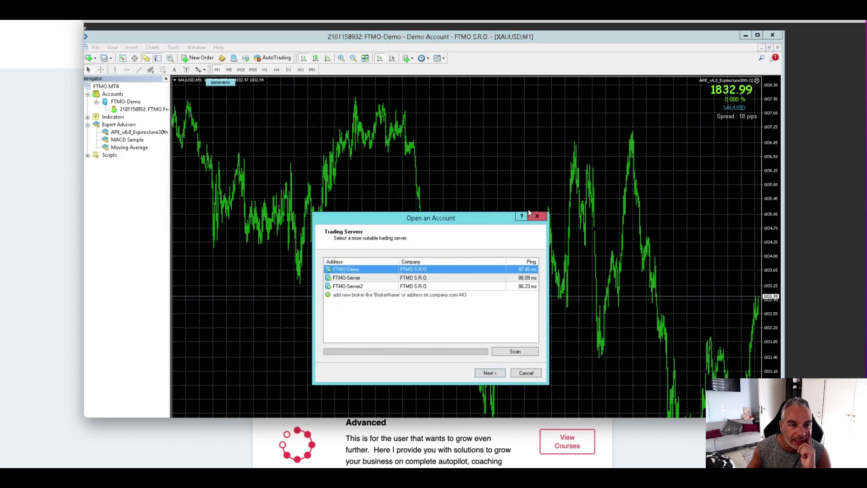
pyautogui.click(536, 216)
pyautogui.click(174, 47)
pyautogui.click(174, 47)
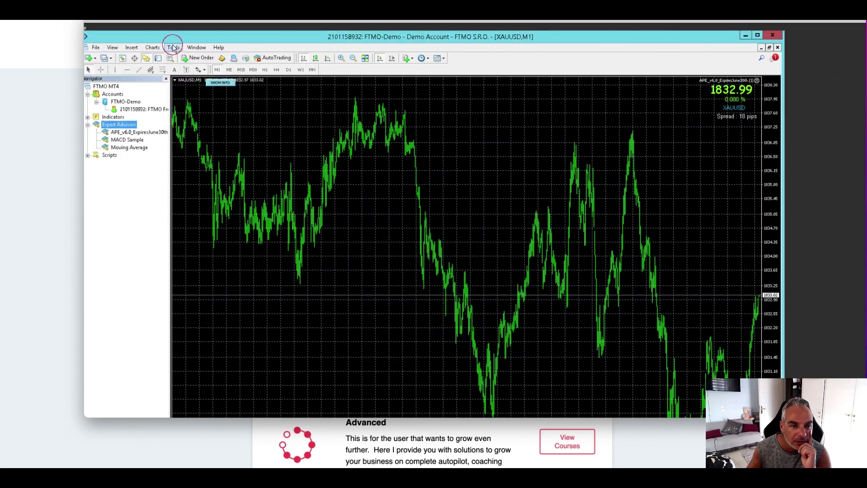
pyautogui.click(173, 47)
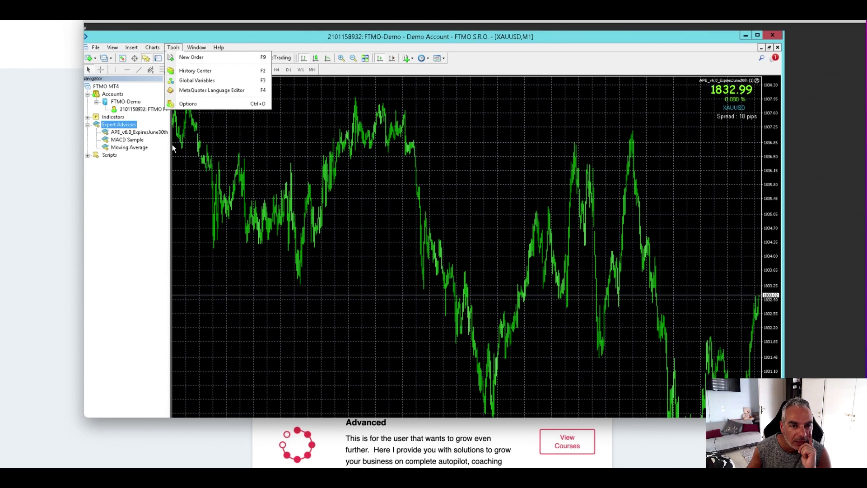
pyautogui.rightClick(269, 137)
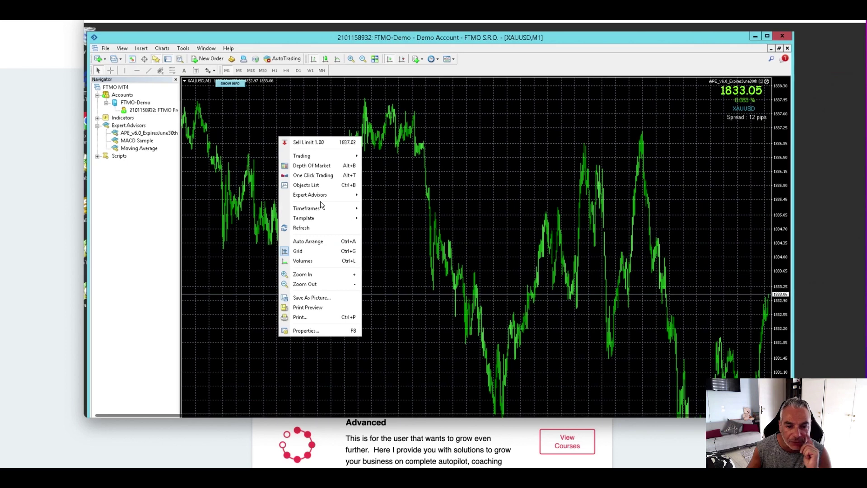
# Open the properties of the expert attached to the XAUUSD chart and show its input parameters
pyautogui.rightClick(486, 155)
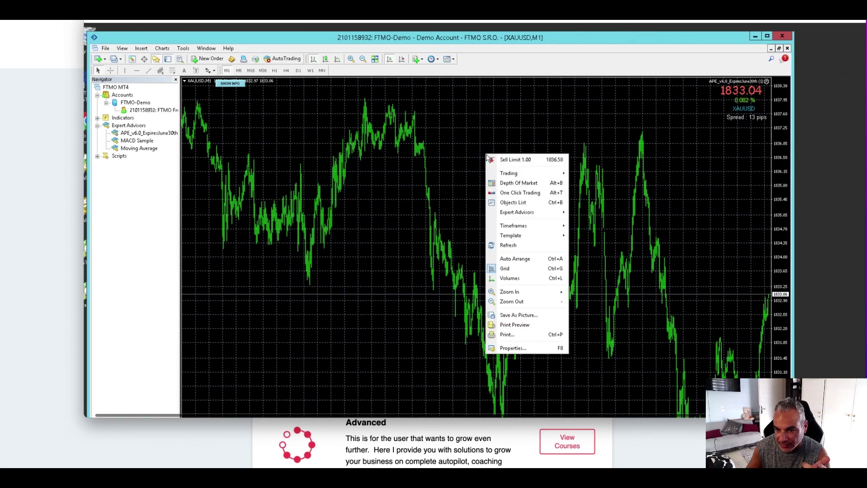
pyautogui.moveTo(533, 212)
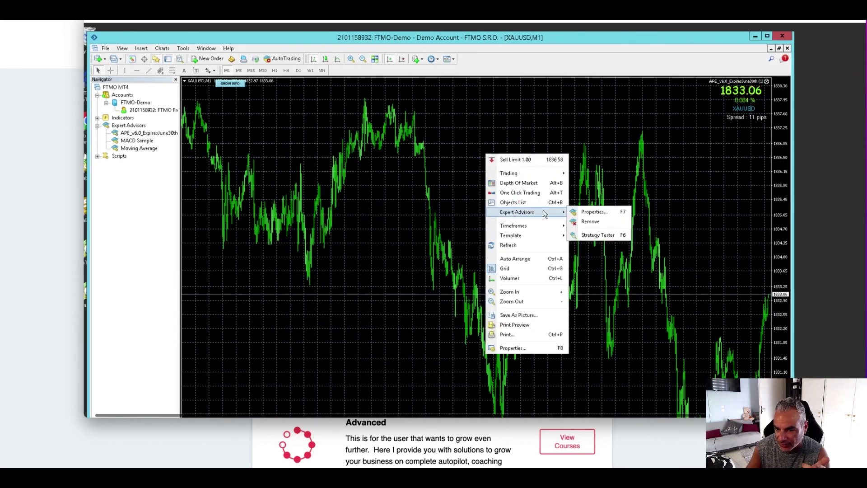
pyautogui.click(593, 212)
pyautogui.click(472, 210)
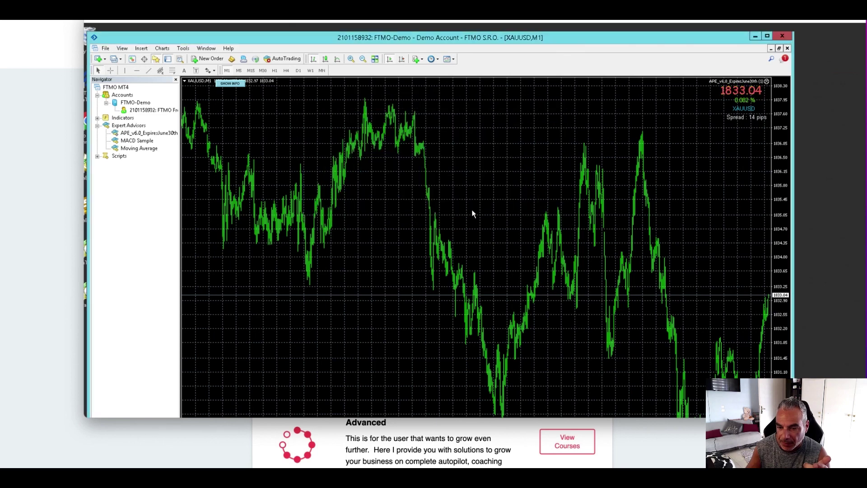
pyautogui.rightClick(468, 188)
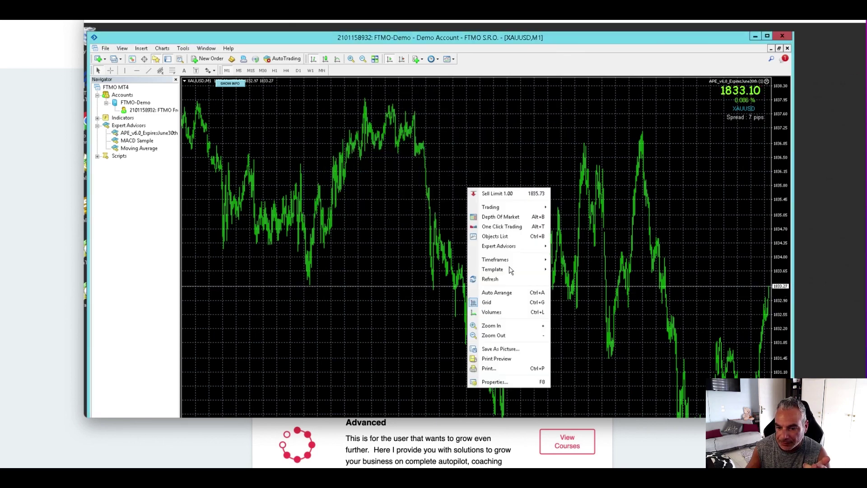
pyautogui.moveTo(538, 246)
pyautogui.click(576, 246)
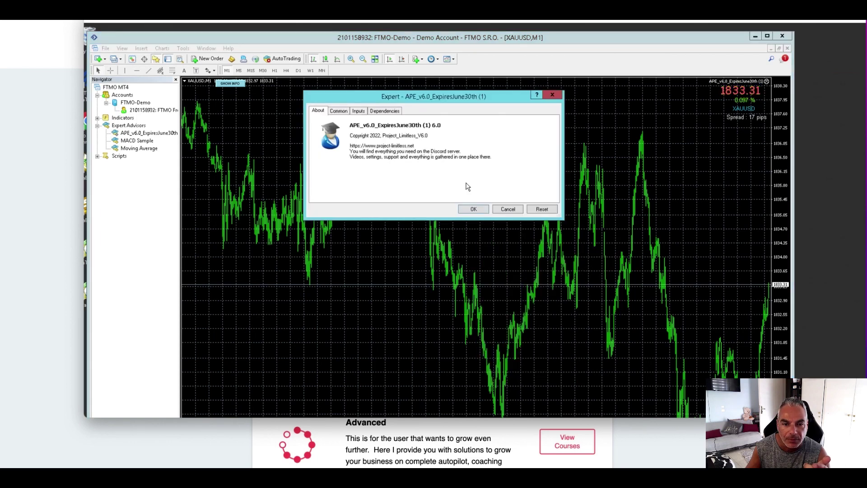
pyautogui.click(338, 111)
pyautogui.click(361, 112)
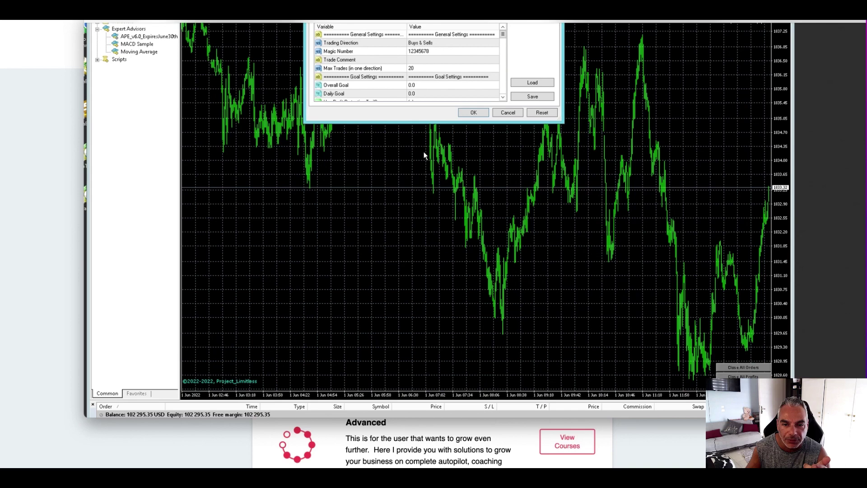
pyautogui.scroll(-10, 506, 127)
pyautogui.scroll(10, 406, 142)
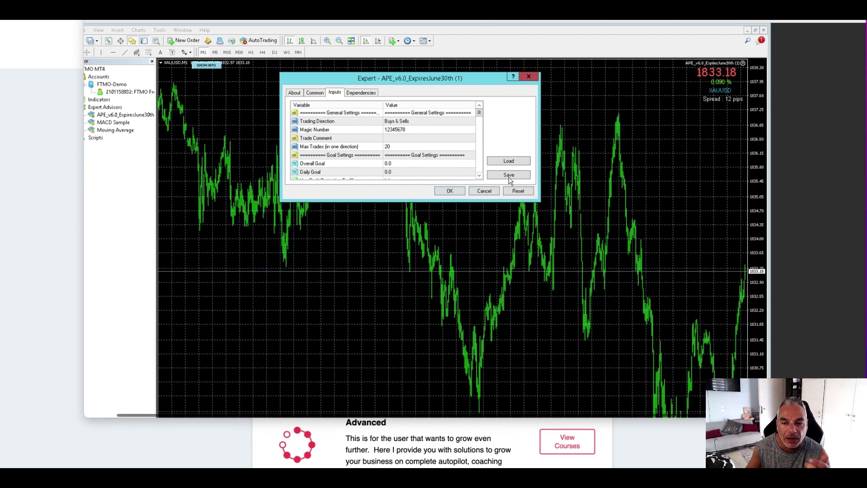
# Load the newnew.set preset into the expert's inputs
pyautogui.click(508, 161)
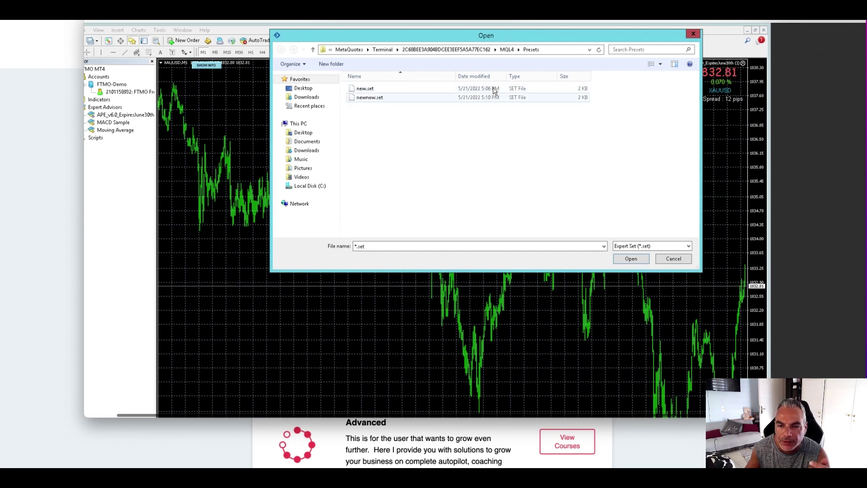
pyautogui.click(378, 103)
pyautogui.click(633, 258)
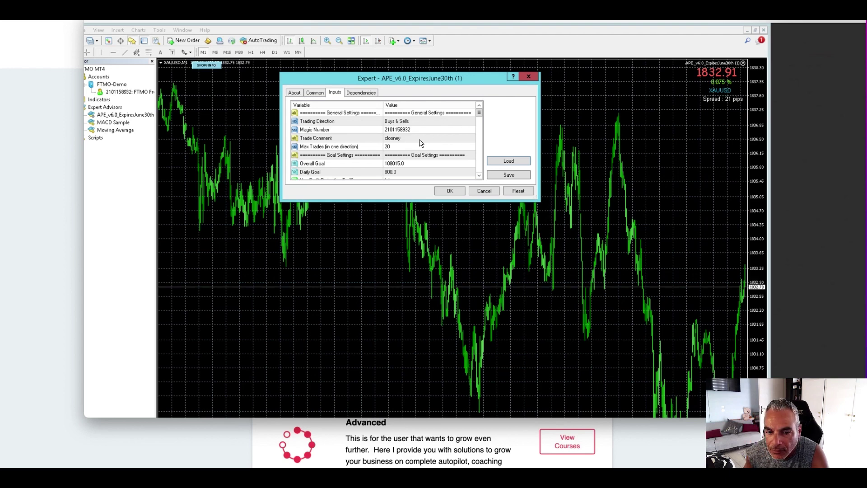
# Review the loaded inputs from Goal Settings to Scheduling Settings and apply them to the expert on the XAUUSD chart
pyautogui.moveTo(480, 66); pyautogui.dragTo(480, 71)
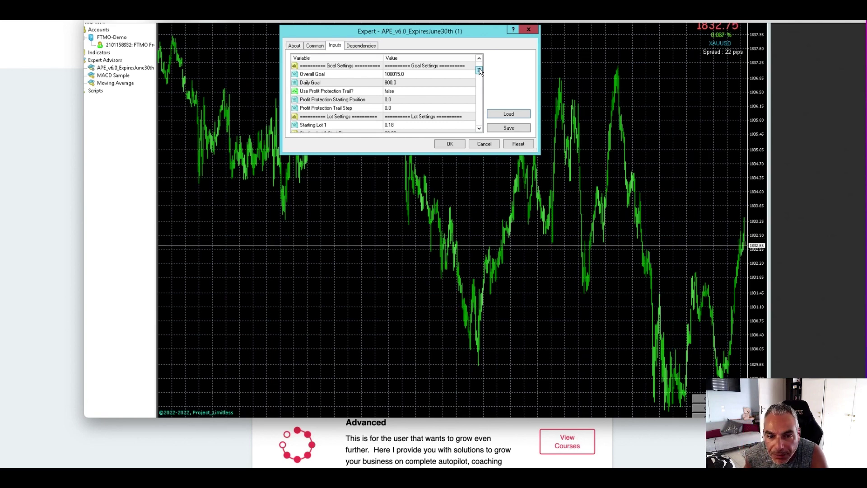
pyautogui.moveTo(480, 72); pyautogui.dragTo(480, 89)
pyautogui.scroll(-6, 475, 102)
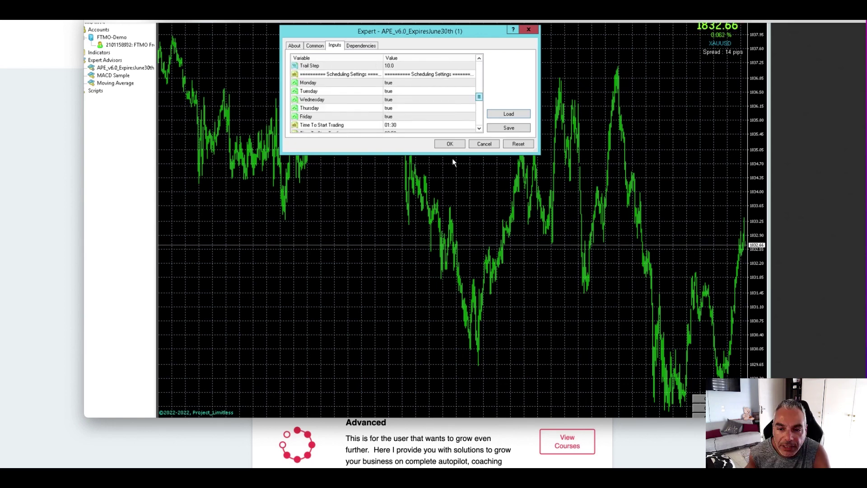
pyautogui.click(450, 144)
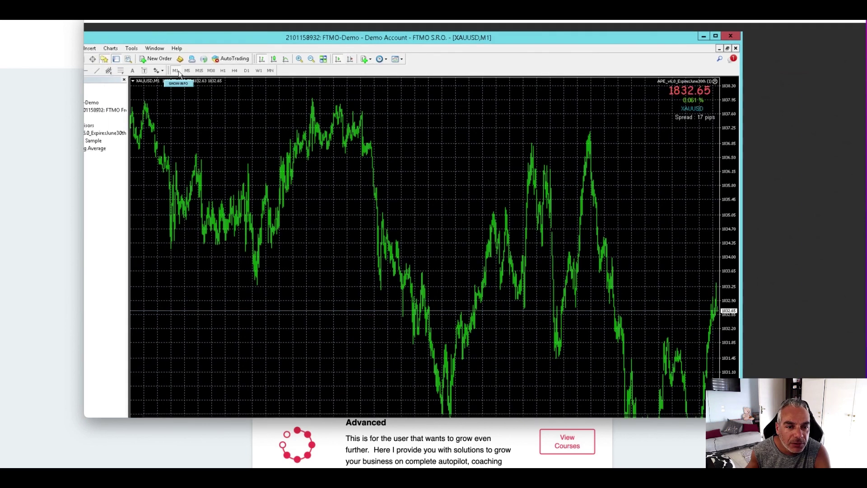
pyautogui.click(199, 62)
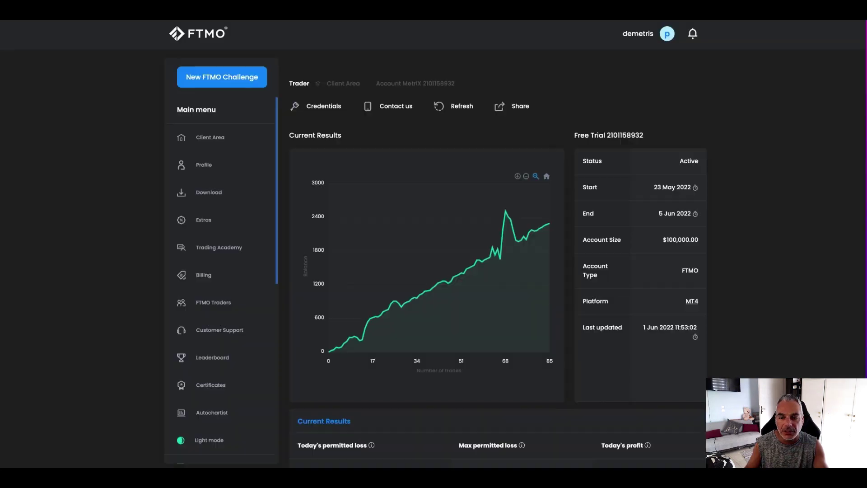
# Switch to the FTMO Account MetriX page and examine the account details, Daily Summary and Profit Target $5,000 result
pyautogui.scroll(-8, 620, 267)
pyautogui.scroll(-5, 621, 262)
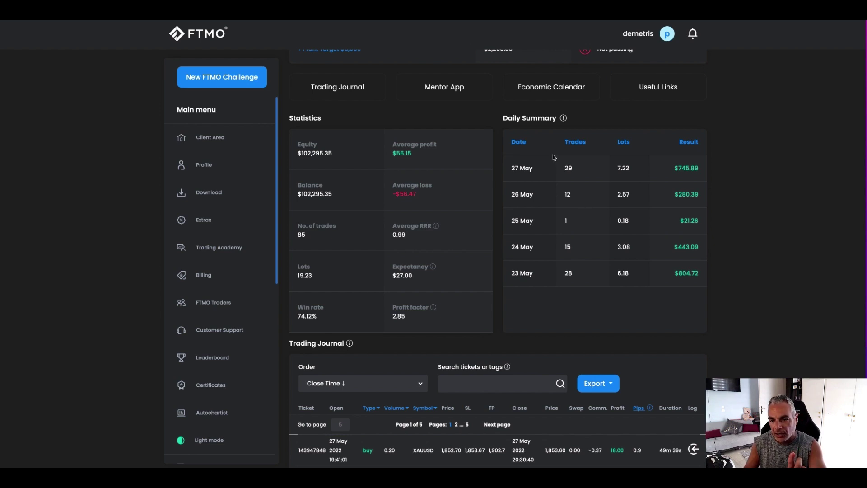
pyautogui.scroll(3, 568, 140)
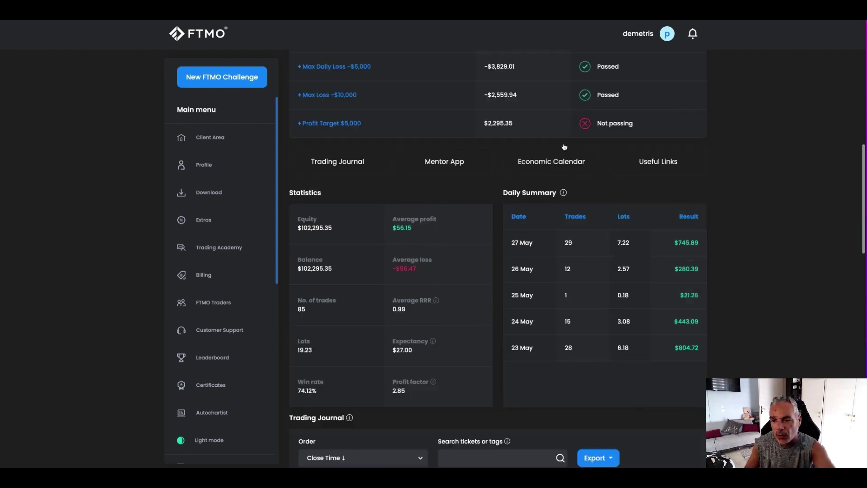
pyautogui.scroll(10, 524, 156)
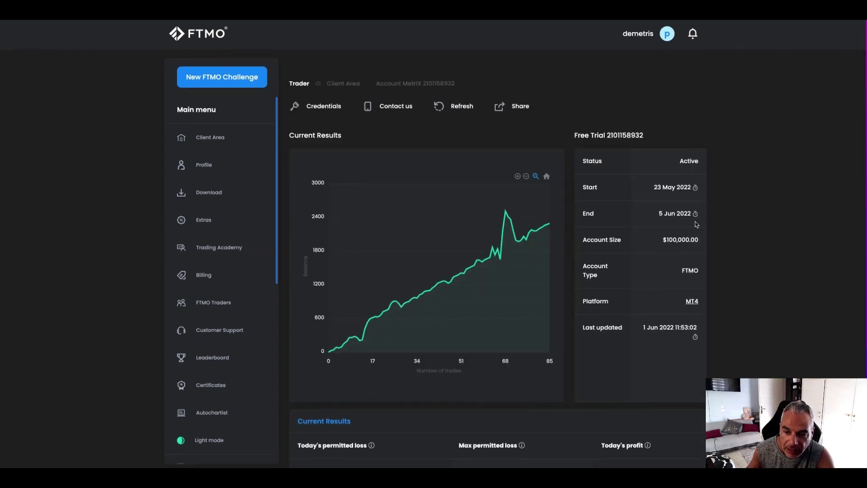
pyautogui.scroll(-4, 673, 221)
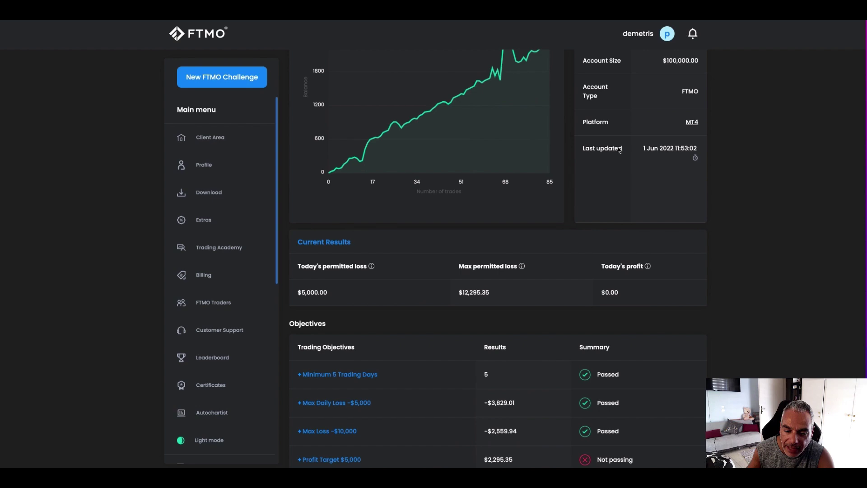
pyautogui.scroll(1, 436, 255)
pyautogui.scroll(-8, 438, 251)
pyautogui.scroll(2, 384, 210)
pyautogui.moveTo(515, 195); pyautogui.dragTo(473, 195)
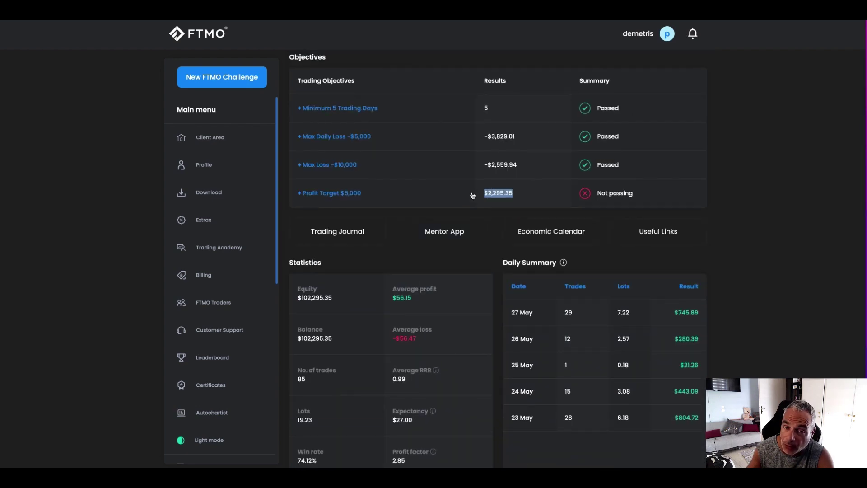
pyautogui.click(559, 194)
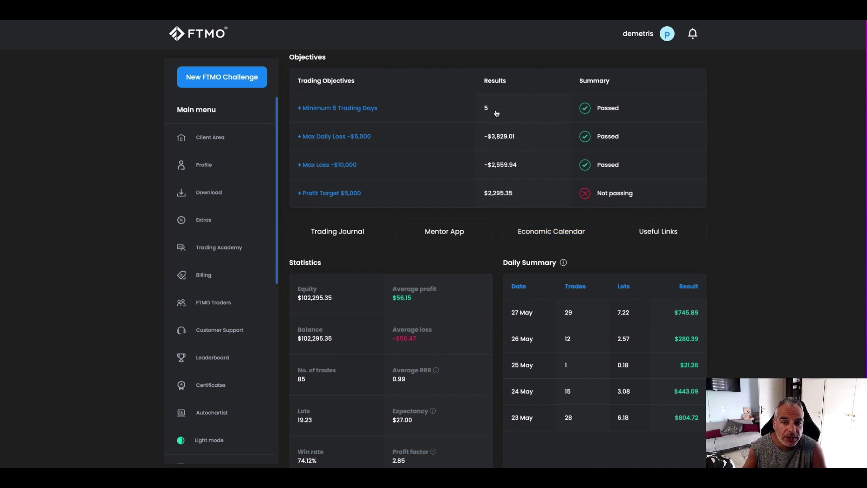
# Check the free trial's end date on the account overview and review the trading objectives again
pyautogui.scroll(7, 633, 150)
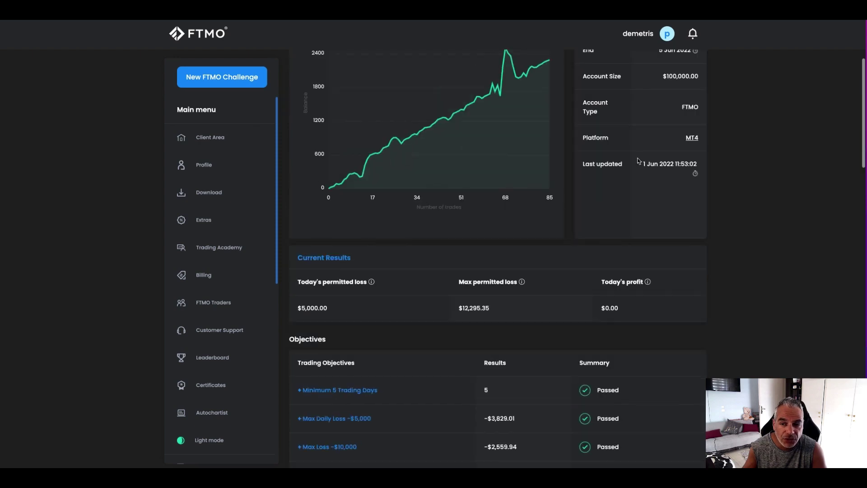
pyautogui.scroll(3, 642, 159)
pyautogui.doubleClick(589, 214)
pyautogui.rightClick(700, 216)
pyautogui.click(733, 214)
pyautogui.moveTo(659, 213); pyautogui.dragTo(701, 216)
pyautogui.scroll(-6, 705, 262)
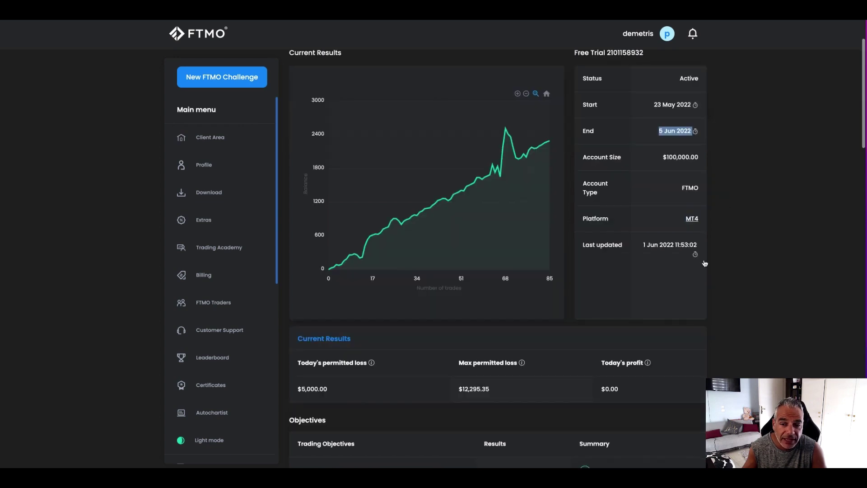
pyautogui.scroll(-2, 480, 260)
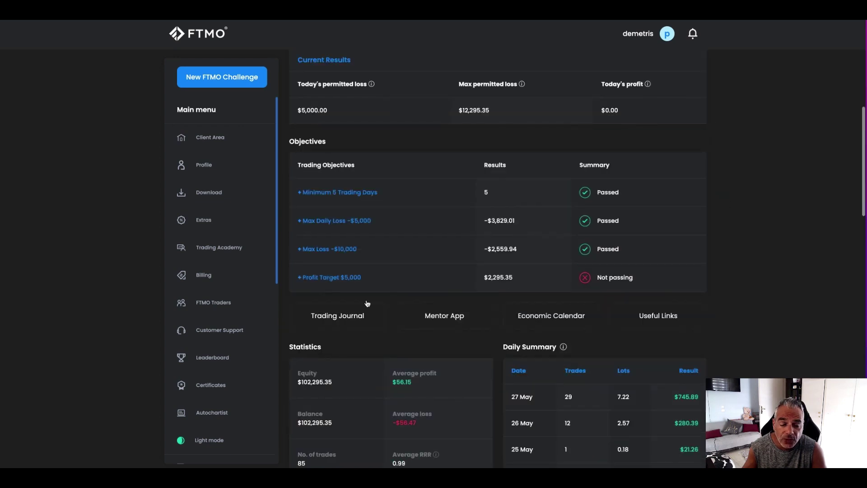
pyautogui.scroll(-4, 421, 333)
pyautogui.scroll(10, 421, 323)
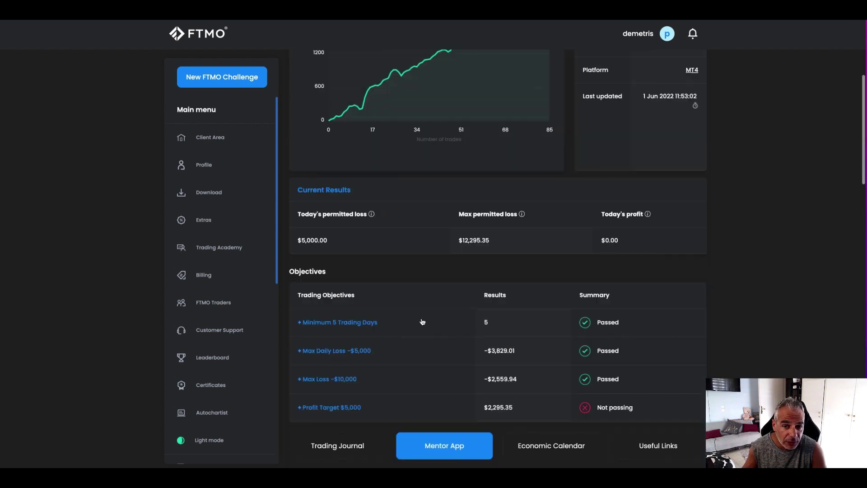
# Review the trial's trading objectives and view the Setting Strategy 3: Morgan page on the Project Limitless site
pyautogui.scroll(2, 422, 312)
pyautogui.scroll(-4, 426, 320)
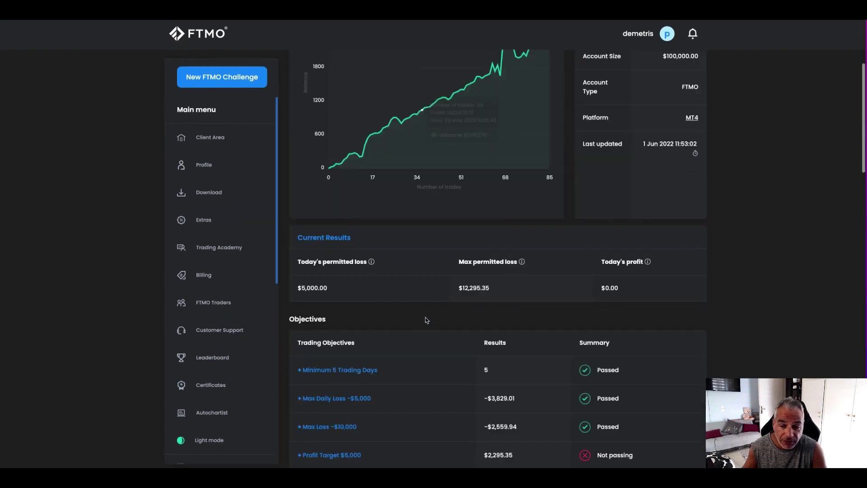
pyautogui.scroll(-1, 428, 320)
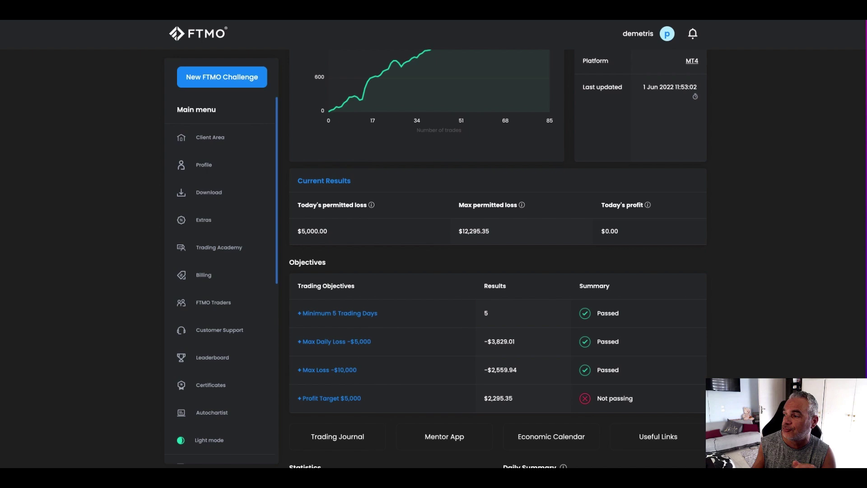
pyautogui.hotkey('alt', 'Tab')
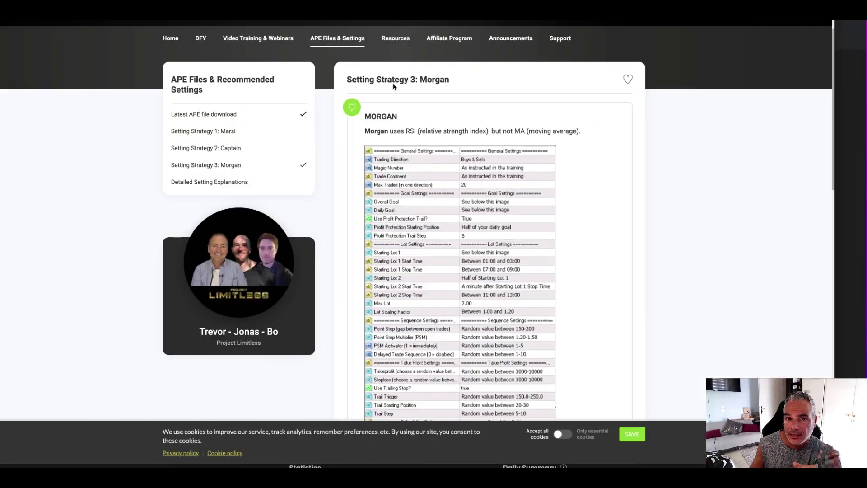
pyautogui.scroll(2, 393, 87)
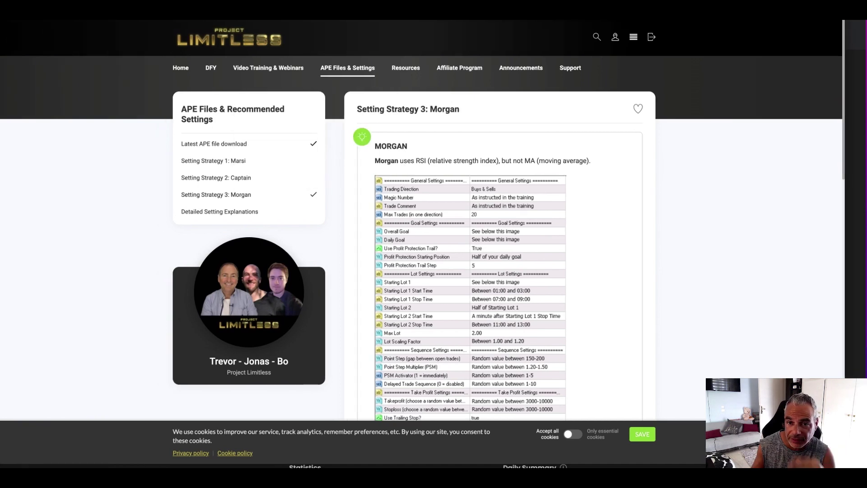
# Return to the FTMO Account MetriX page and review it from the Current Results chart to the Trading Journal
pyautogui.hotkey('alt', 'Tab')
pyautogui.scroll(5, 639, 165)
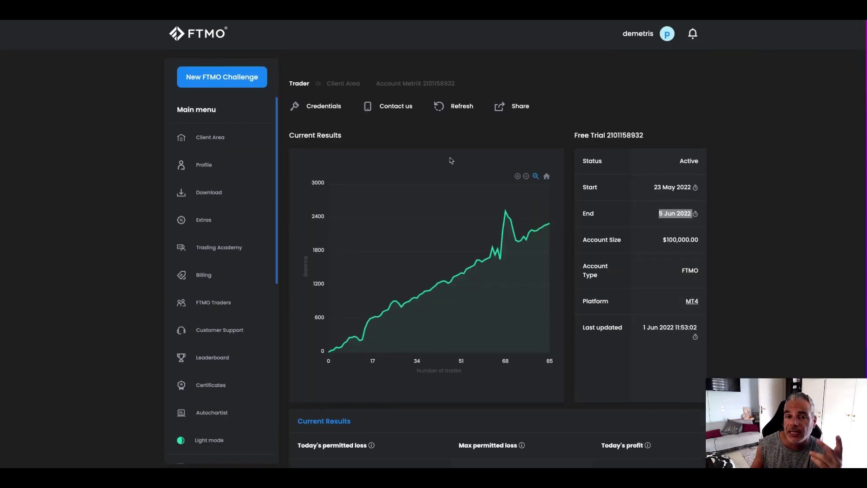
pyautogui.scroll(-1, 452, 160)
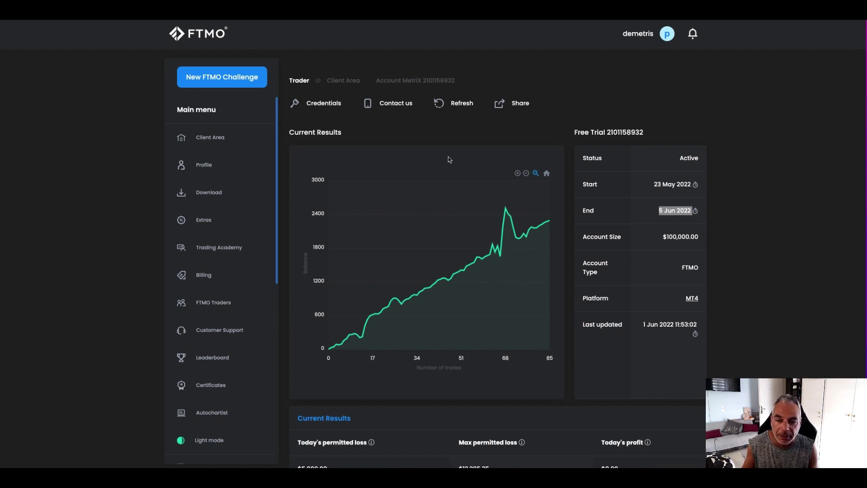
pyautogui.scroll(-4, 459, 208)
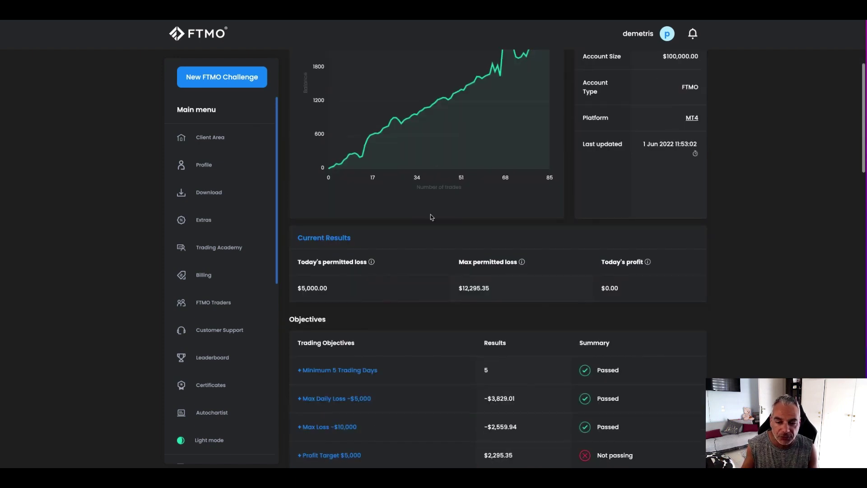
pyautogui.scroll(-7, 430, 216)
pyautogui.scroll(-6, 432, 219)
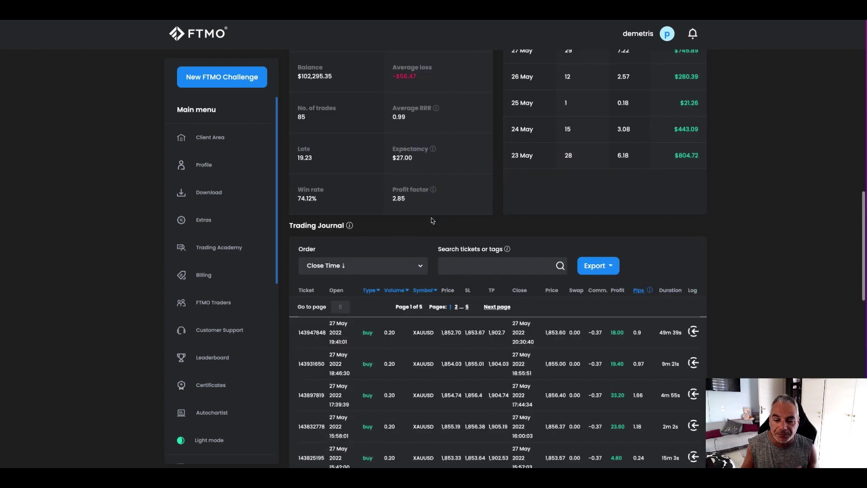
pyautogui.scroll(17, 435, 224)
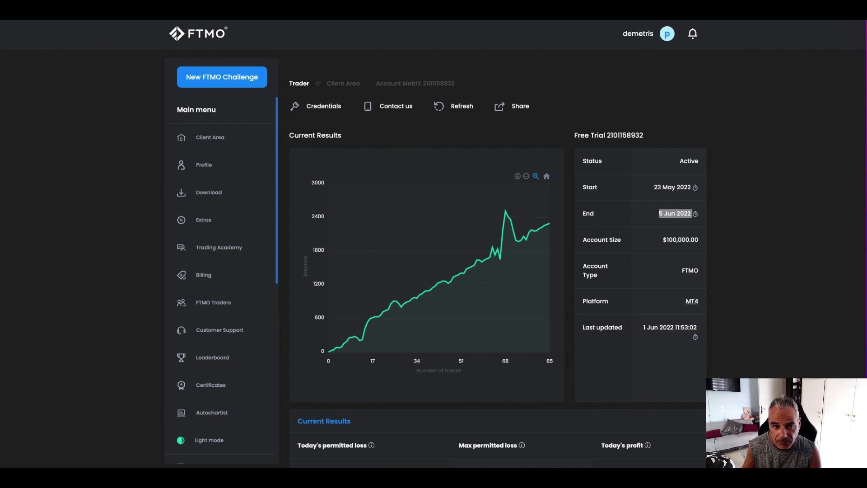
# Expand the Profit Target $5,000 objective, highlight its summary status and look over the journal entries
pyautogui.scroll(-6, 497, 271)
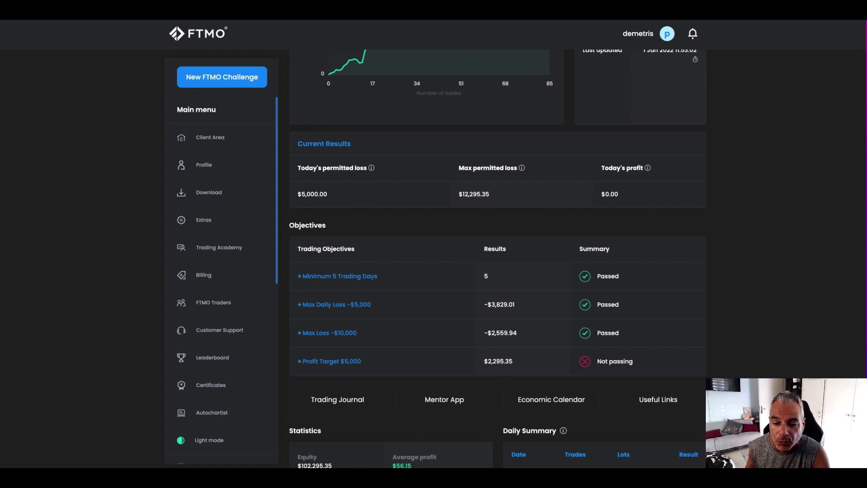
pyautogui.scroll(-2, 568, 251)
pyautogui.moveTo(678, 287); pyautogui.dragTo(548, 285)
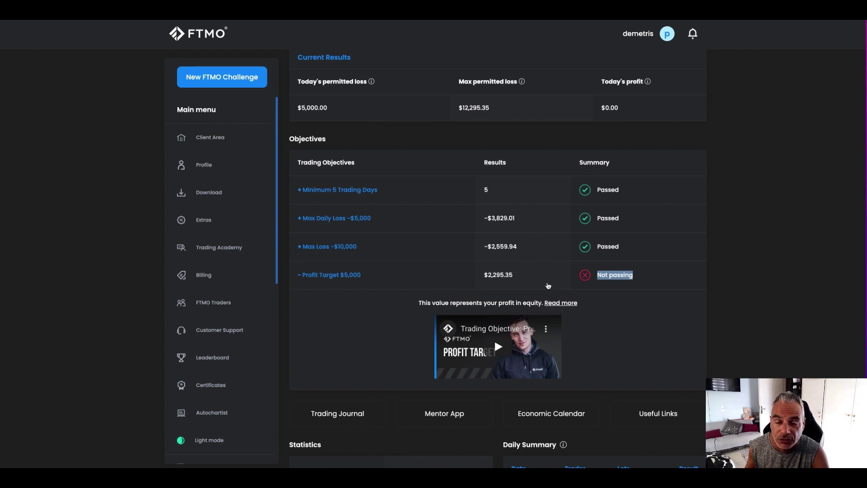
pyautogui.scroll(-10, 548, 286)
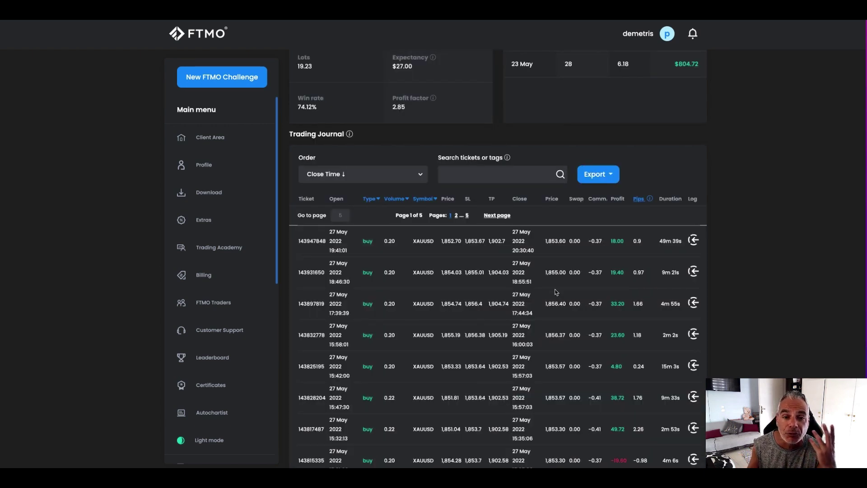
pyautogui.scroll(15, 556, 292)
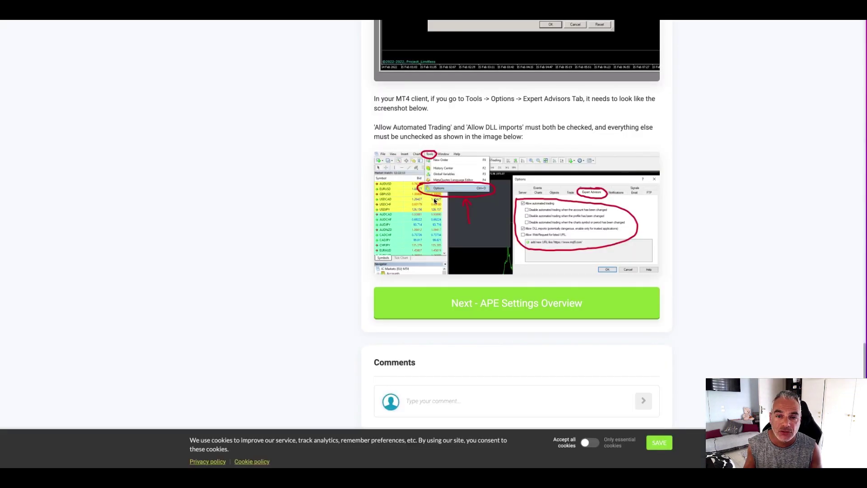
# Look through the Project Limitless lesson 3 - Installing Your APE in Meta Trader and the list of setup lessons
pyautogui.scroll(10, 433, 199)
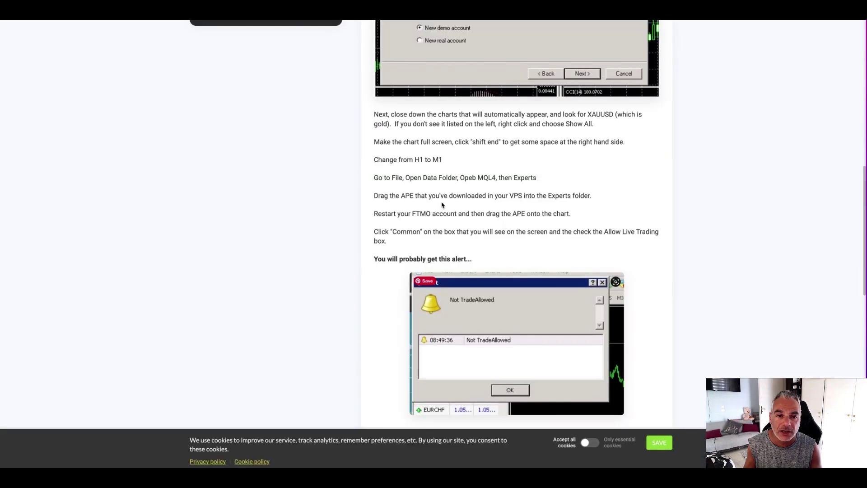
pyautogui.scroll(6, 246, 42)
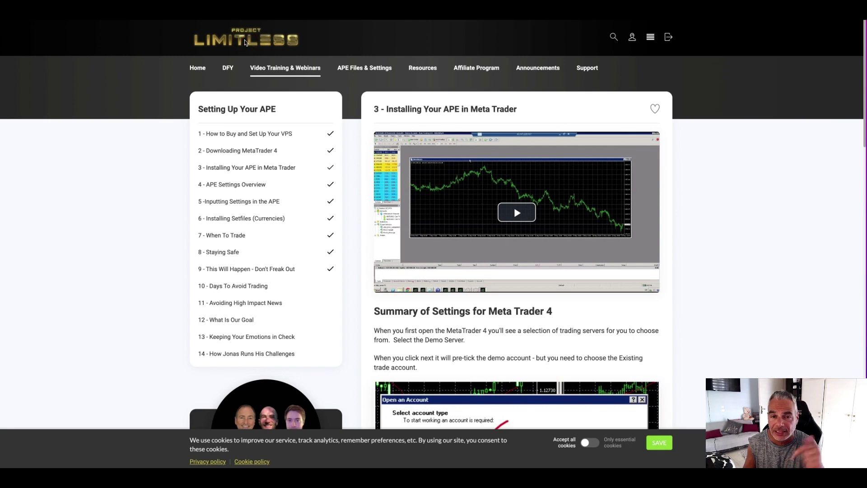
pyautogui.rightClick(246, 42)
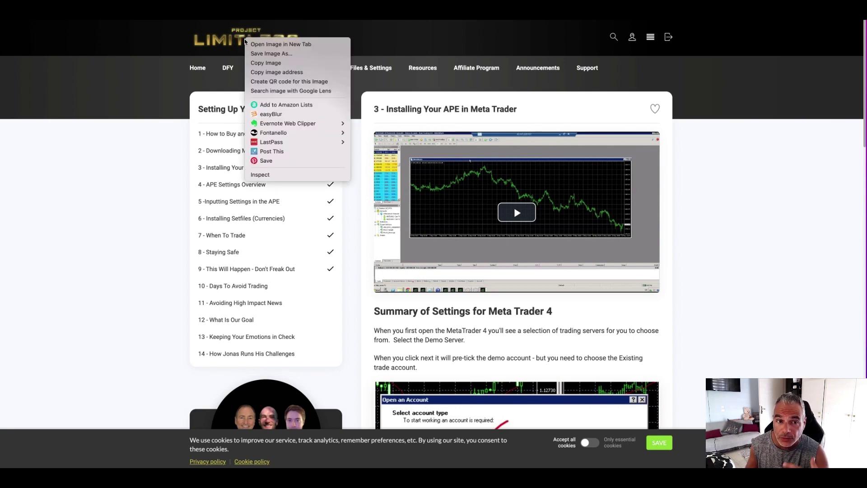
pyautogui.click(232, 43)
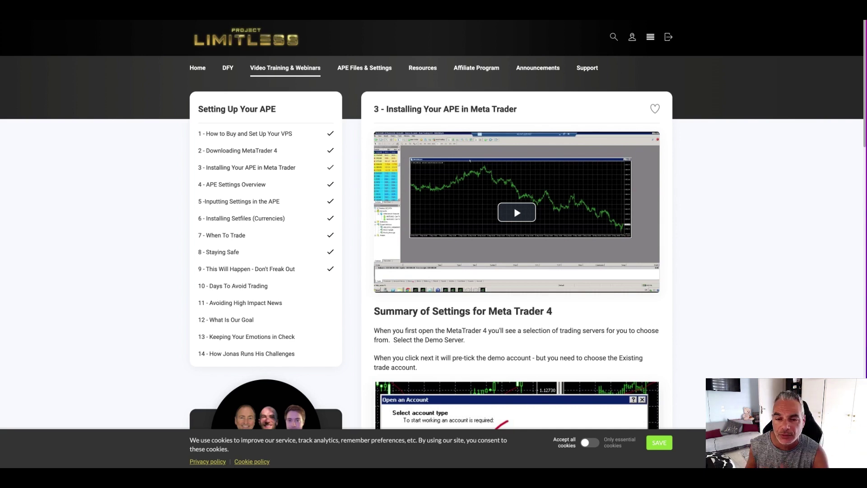
pyautogui.click(202, 71)
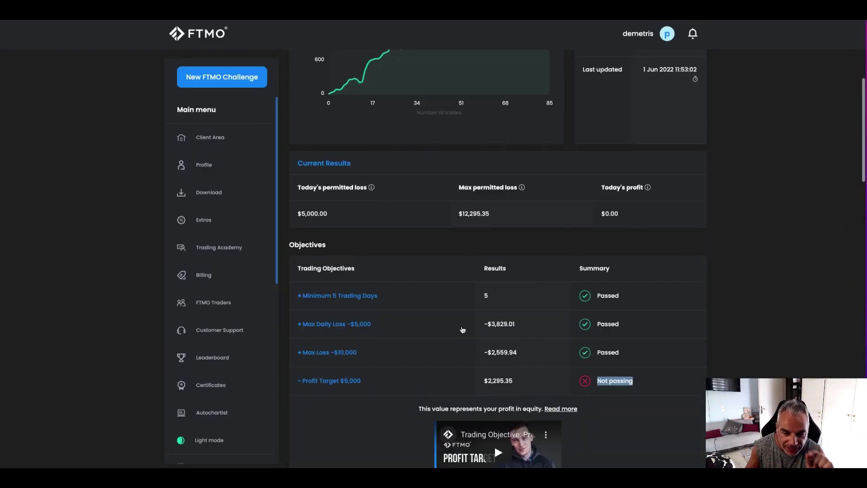
# Examine the FTMO trial's Statistics, Daily Summary, account start and end dates, objectives and Trading Journal
pyautogui.scroll(-7, 475, 336)
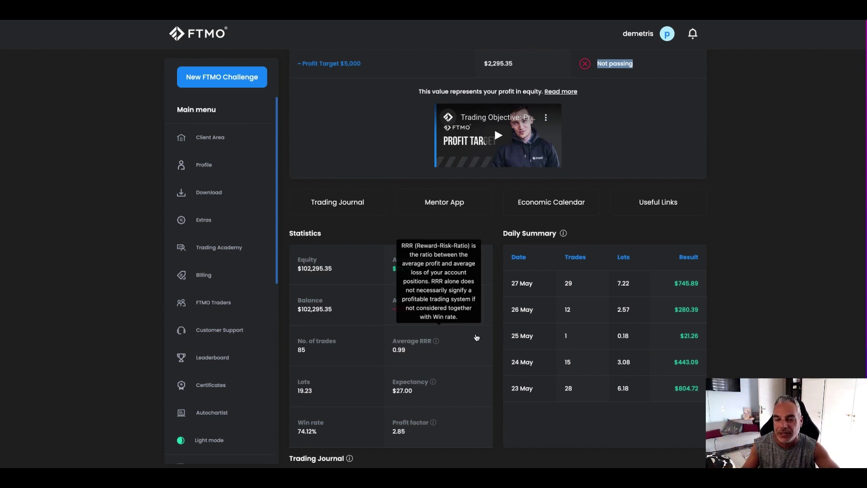
pyautogui.scroll(10, 477, 338)
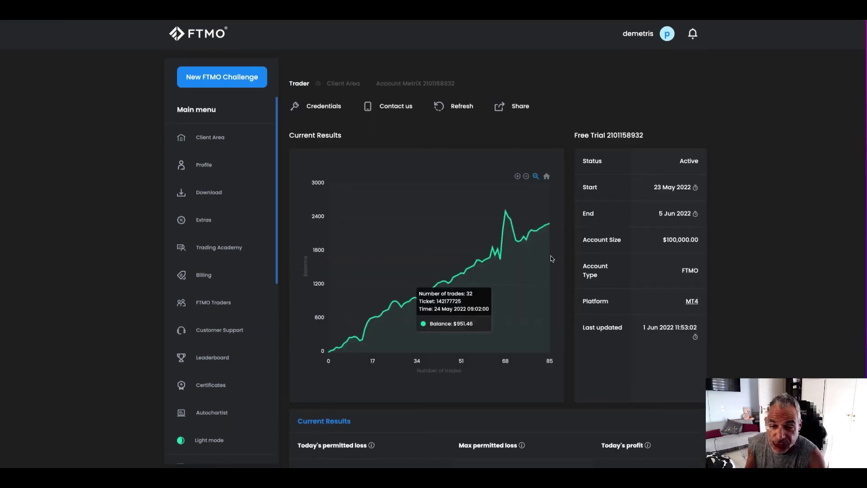
pyautogui.scroll(-10, 532, 248)
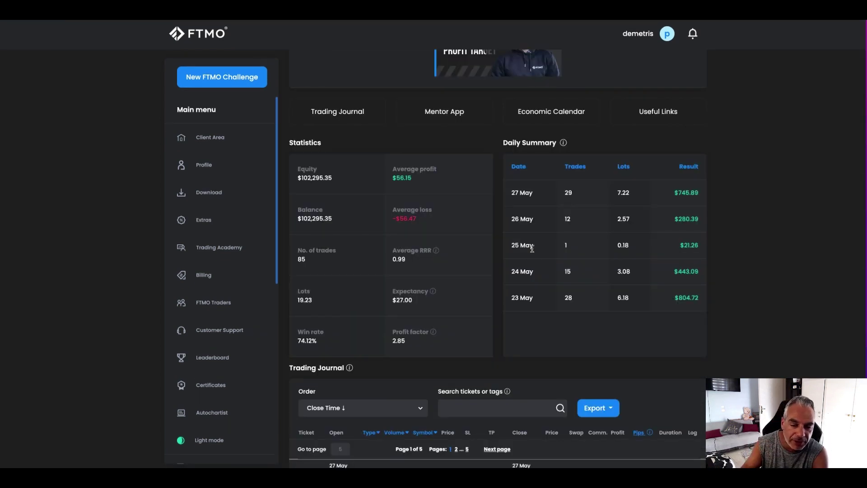
pyautogui.scroll(10, 445, 270)
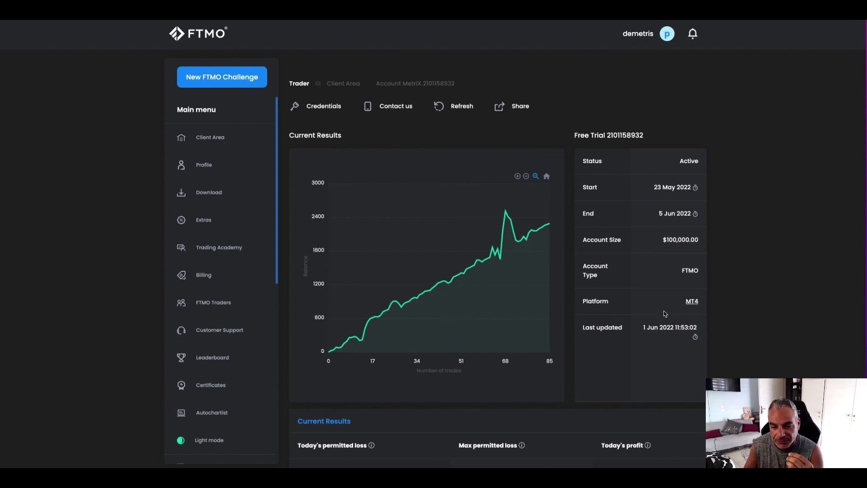
pyautogui.scroll(-7, 664, 314)
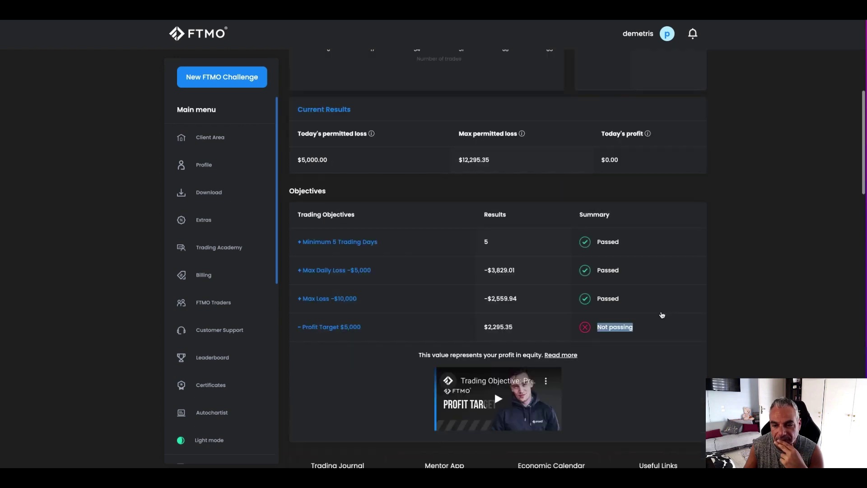
pyautogui.scroll(-13, 662, 314)
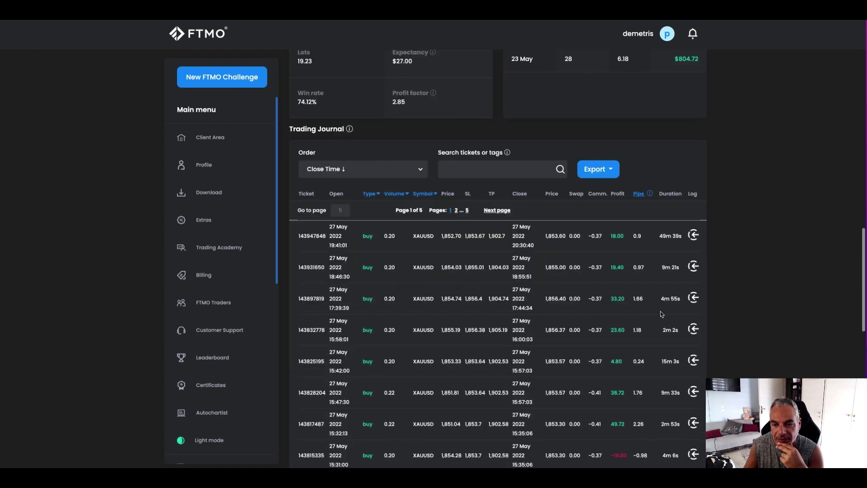
pyautogui.scroll(7, 662, 314)
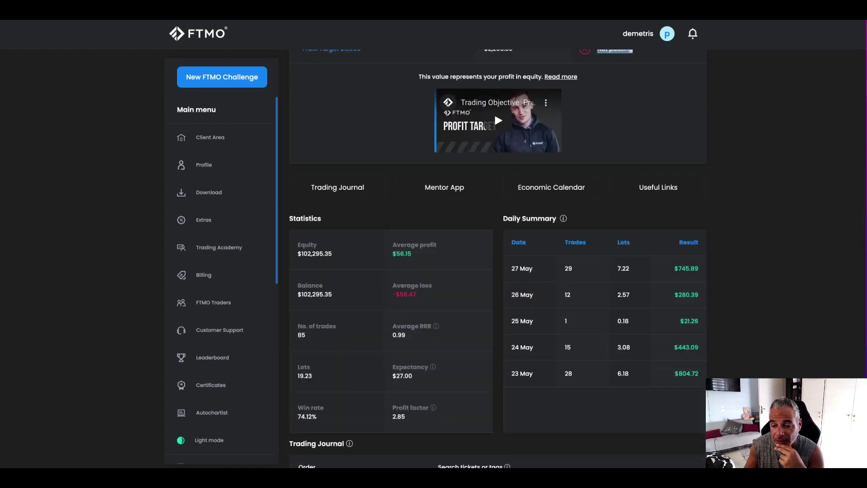
# Switch to the remote desktop, reposition the MetaTrader 4 window and check the APE expert on the XAUUSD M1 chart
pyautogui.moveTo(669, 463)
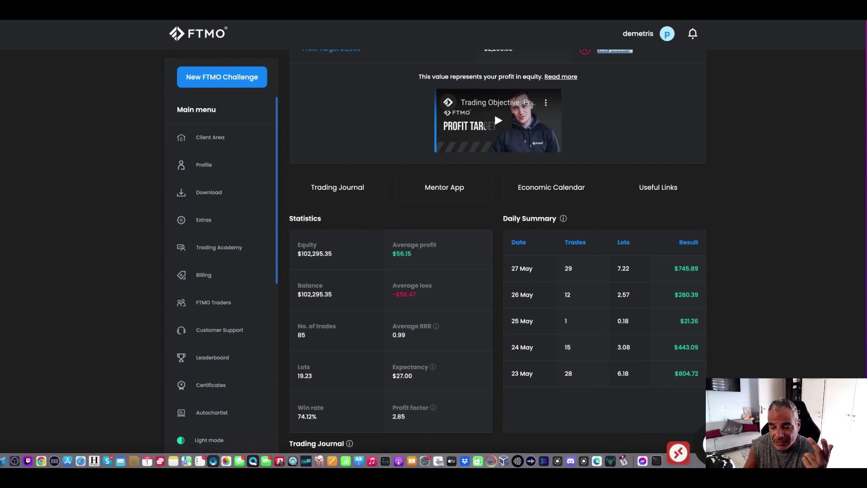
pyautogui.click(690, 447)
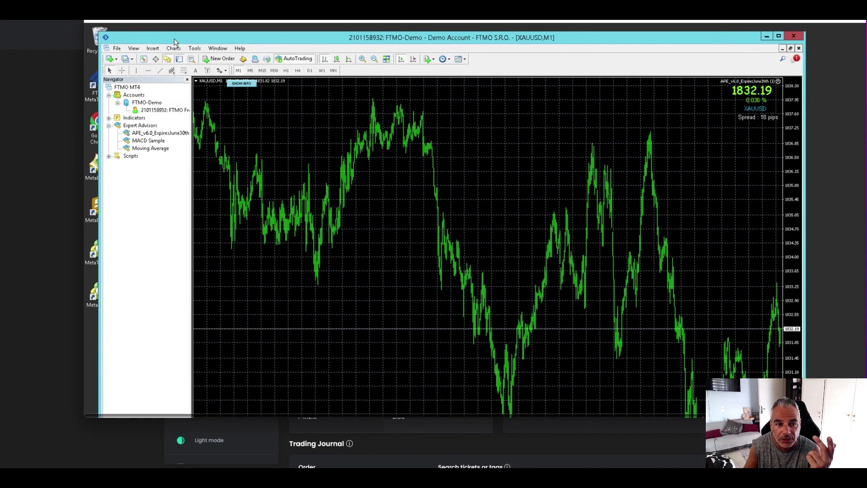
pyautogui.moveTo(175, 40); pyautogui.dragTo(343, 77)
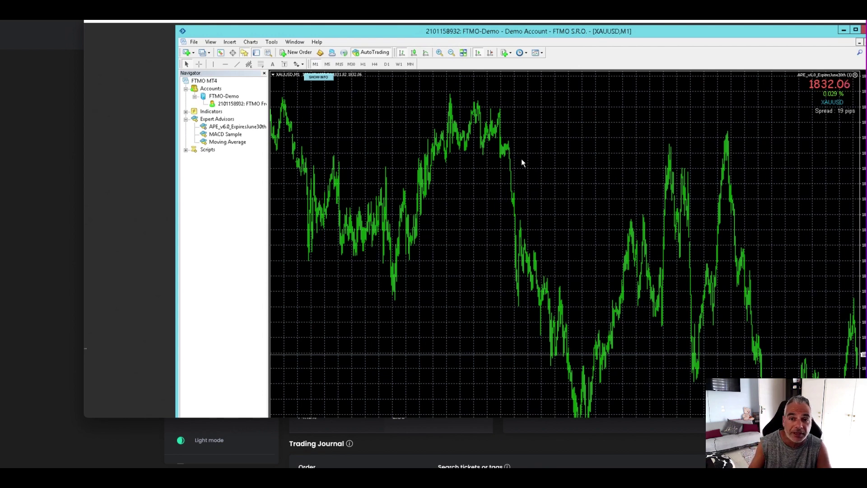
pyautogui.click(216, 119)
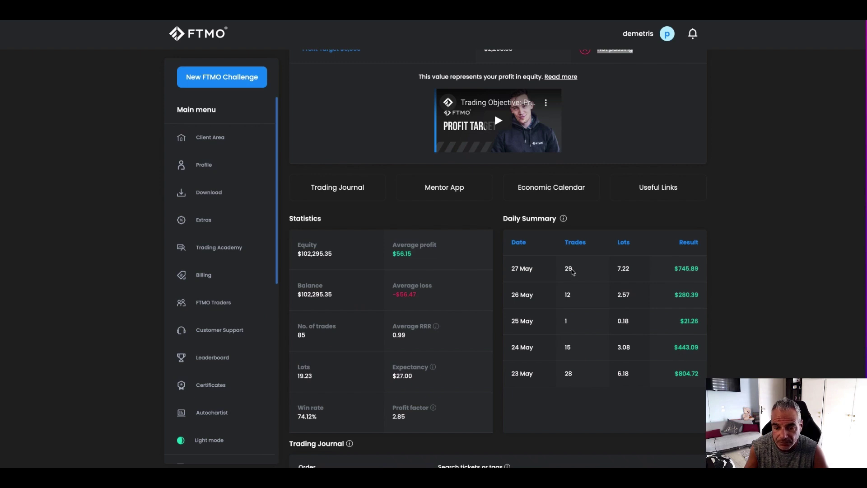
# Return to the FTMO page and review the 27 May trades in the Trading Journal and the Daily Summary
pyautogui.scroll(-10, 594, 300)
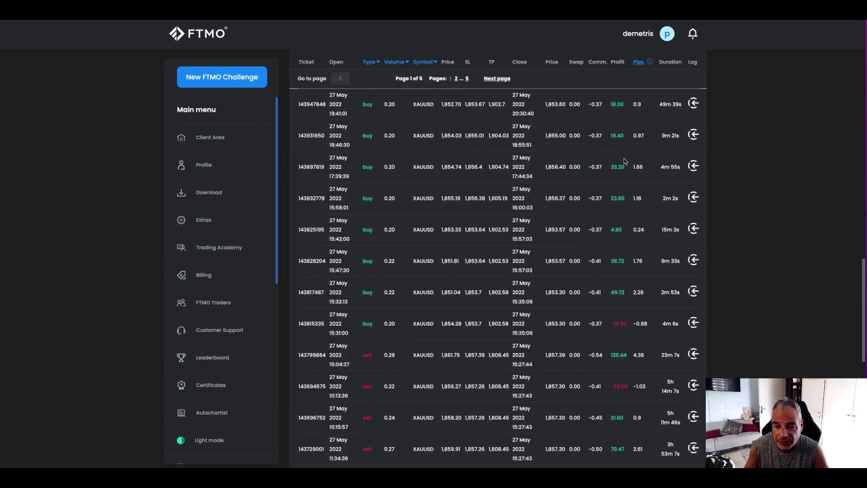
pyautogui.scroll(10, 672, 370)
pyautogui.scroll(-4, 660, 354)
pyautogui.scroll(-5, 659, 354)
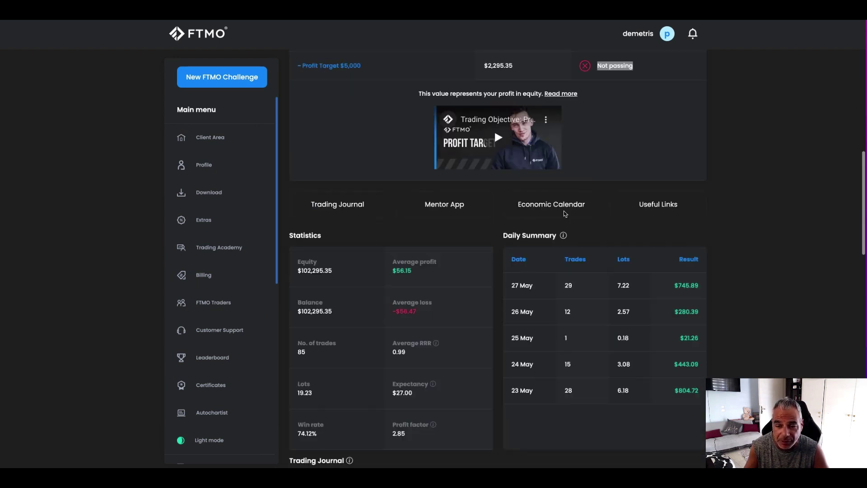